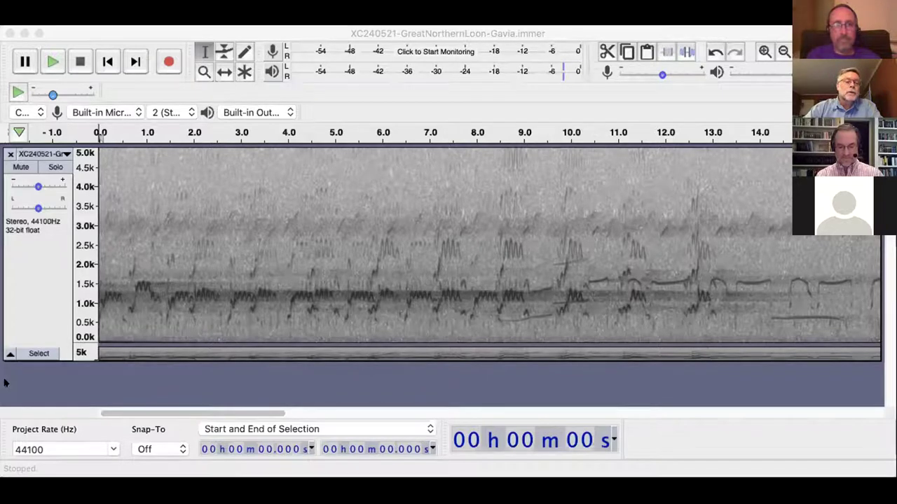
Play the Great Northern Loon recording in Audacity.
left_click(4, 382)
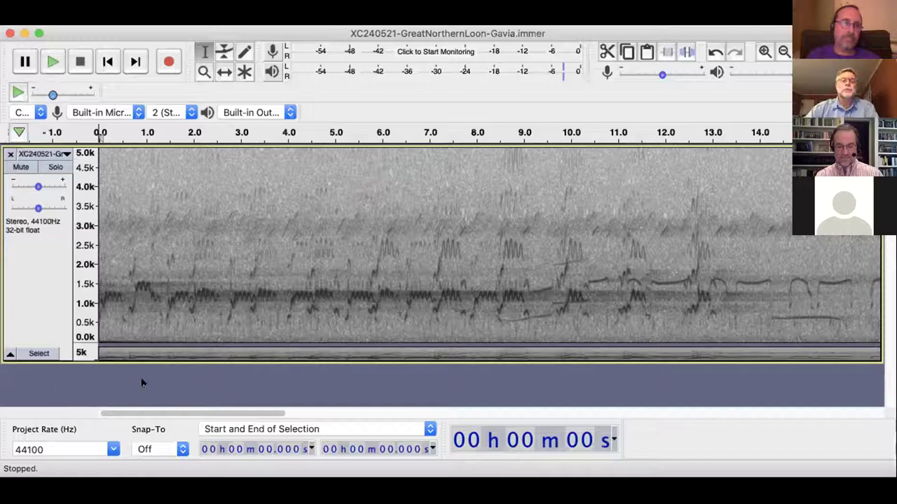
left_click(52, 61)
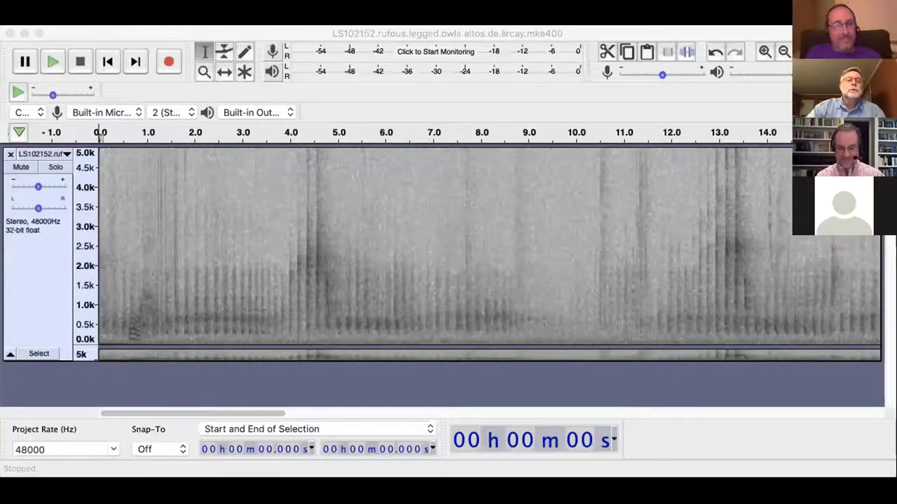
Play part of the rufous-legged owls recording, then stop playback.
left_click(50, 30)
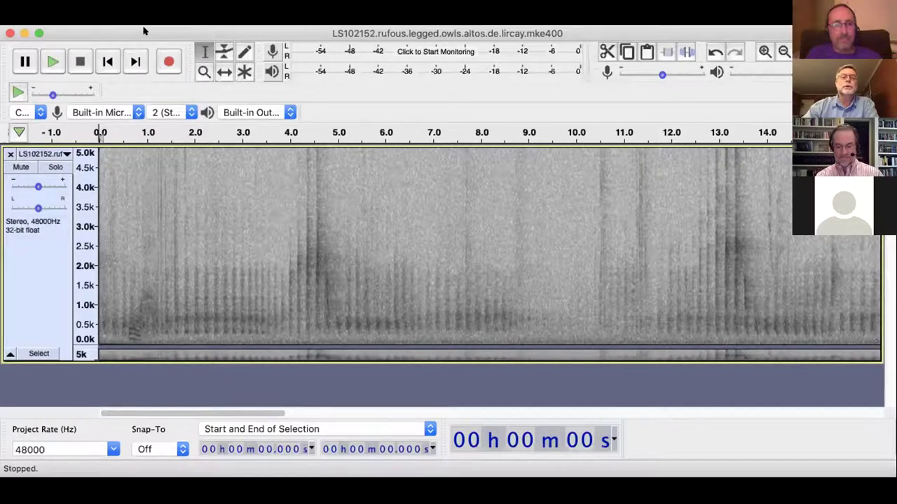
left_click(53, 64)
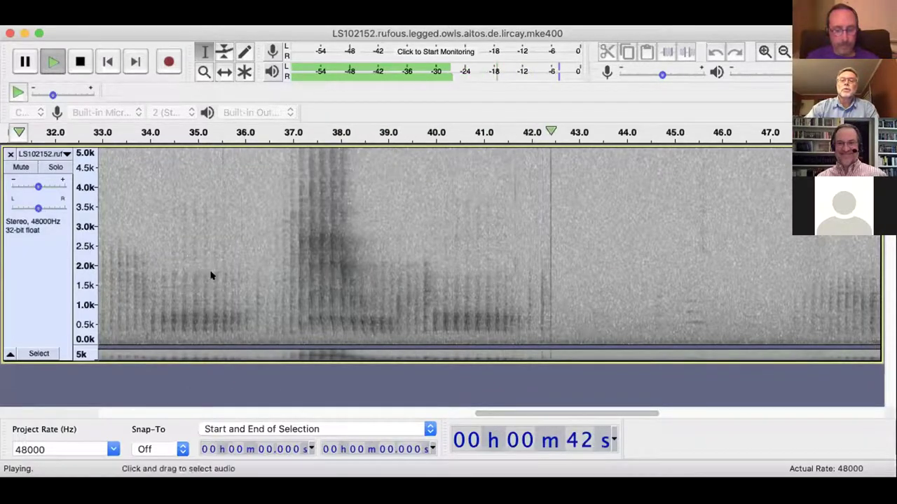
left_click(79, 61)
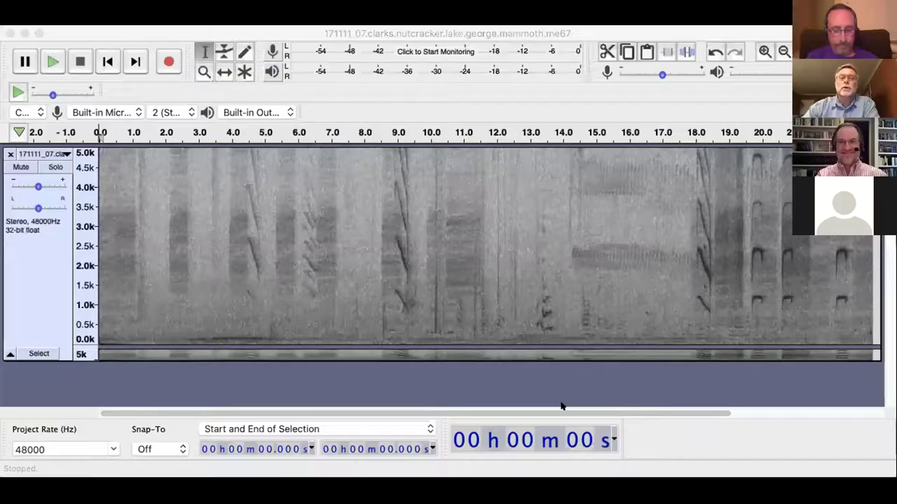
Play the Clark's nutcracker recording.
left_click(72, 33)
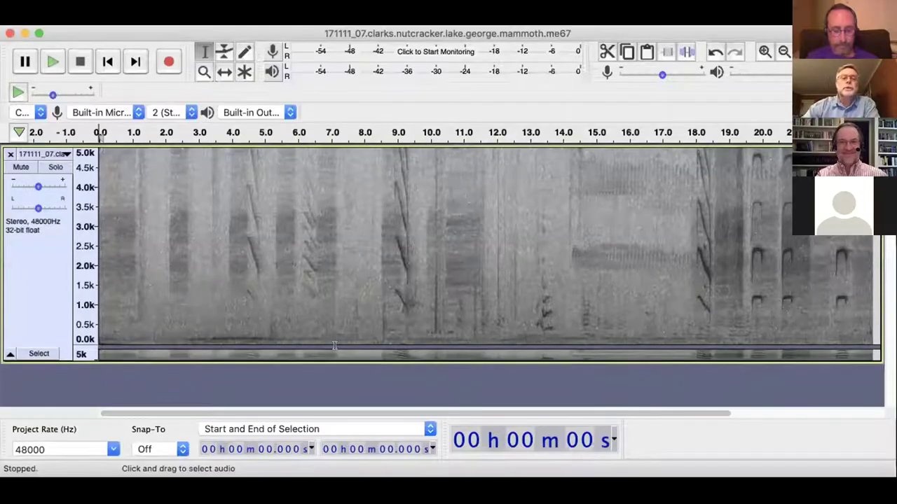
left_click(51, 63)
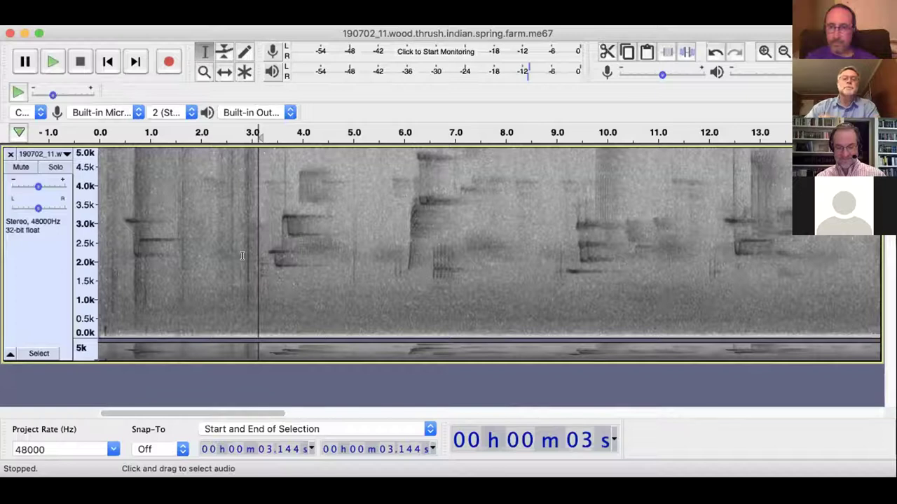
left_click(53, 63)
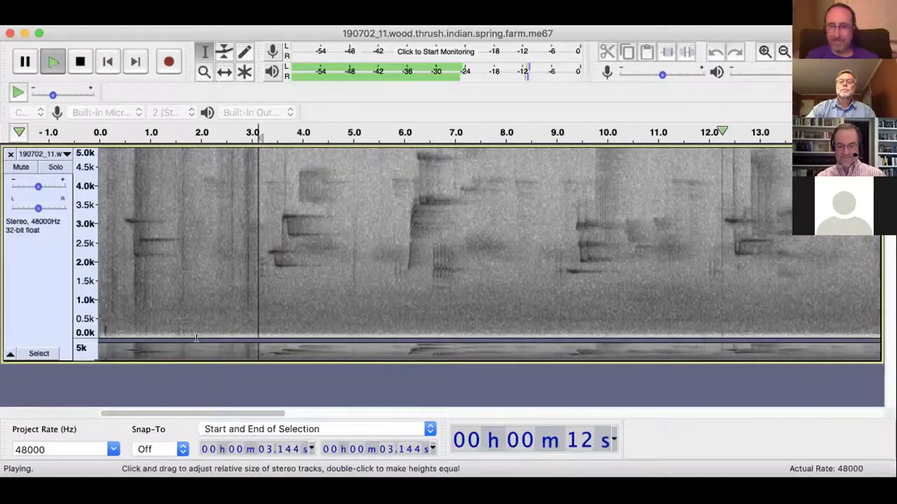
left_click(79, 62)
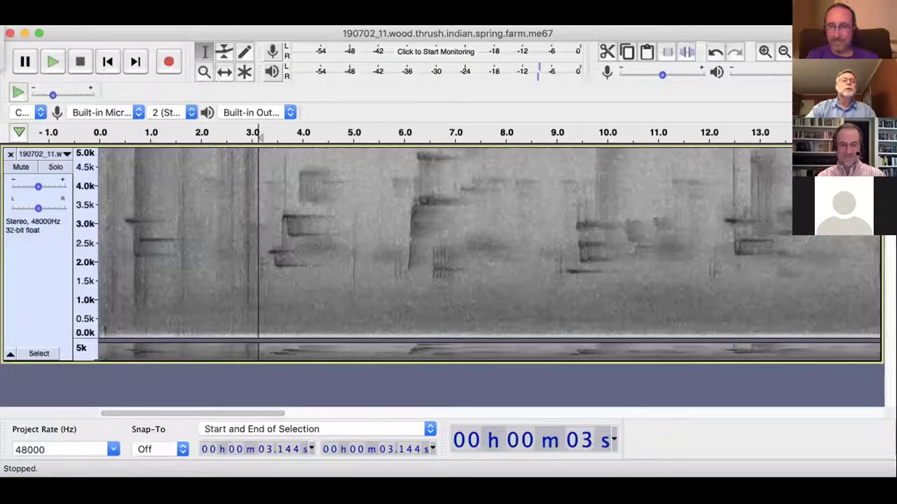
Set the spectrogram Max Frequency to 8000 Hz and Window size to 1024 - default.
key("super+comma")
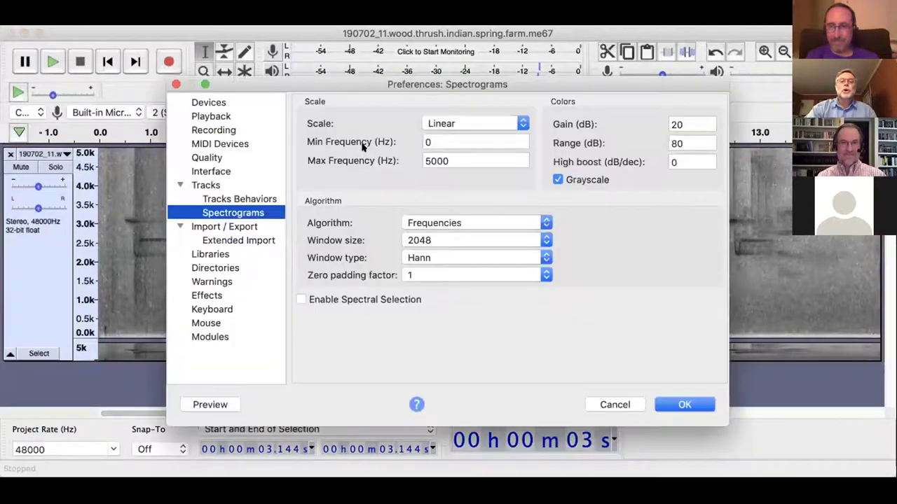
left_click(430, 160)
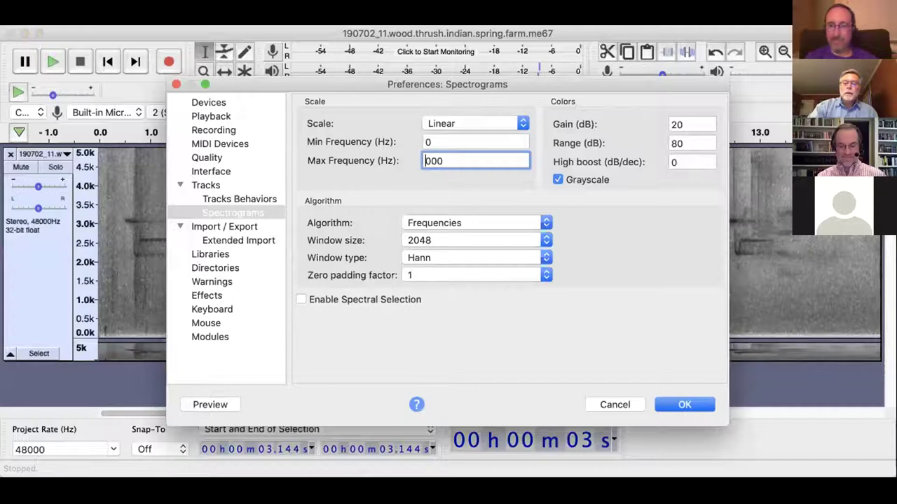
left_click(449, 239)
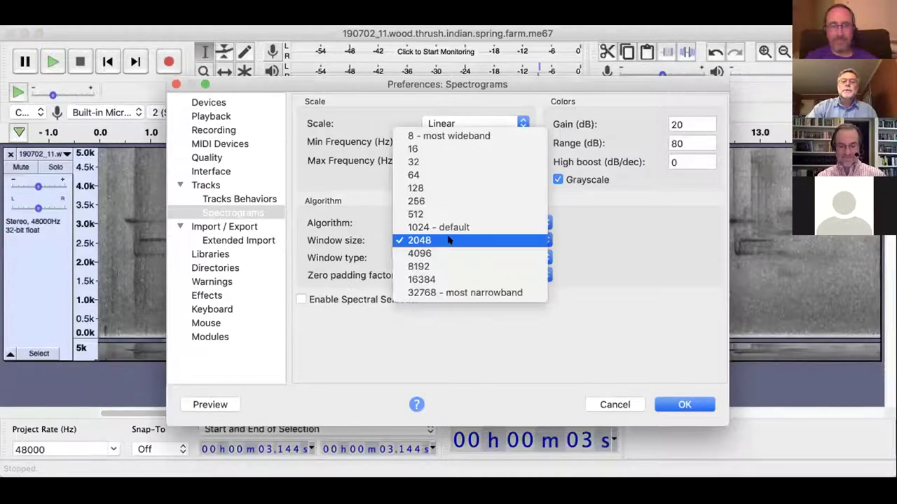
left_click(442, 227)
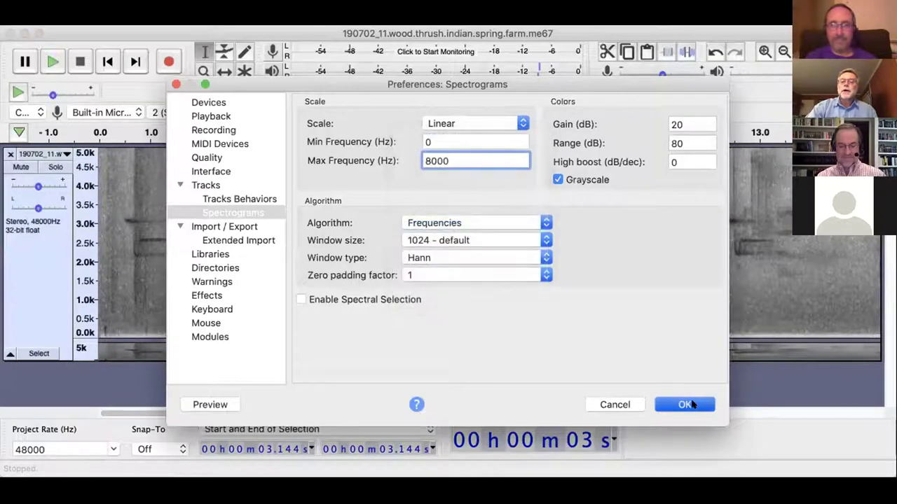
left_click(682, 405)
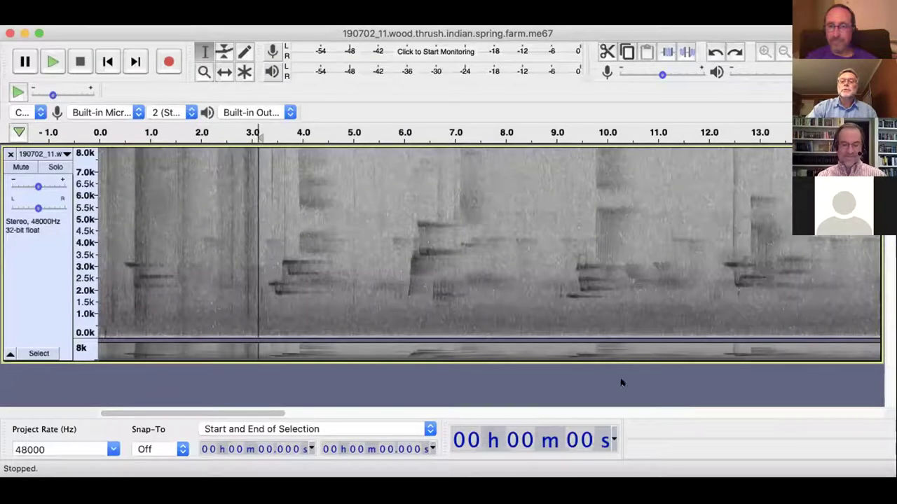
Play and stop the wood thrush recording, then start the PowerPoint slideshow at slide 9.
left_click(51, 63)
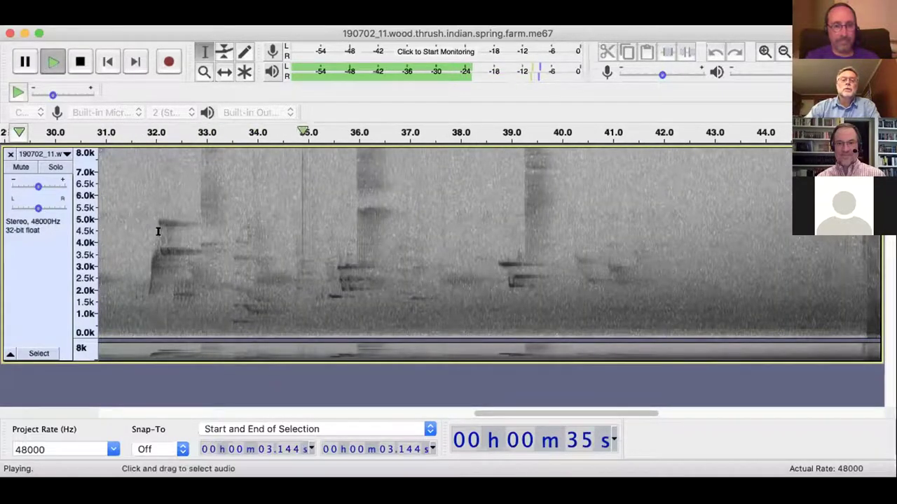
left_click(78, 61)
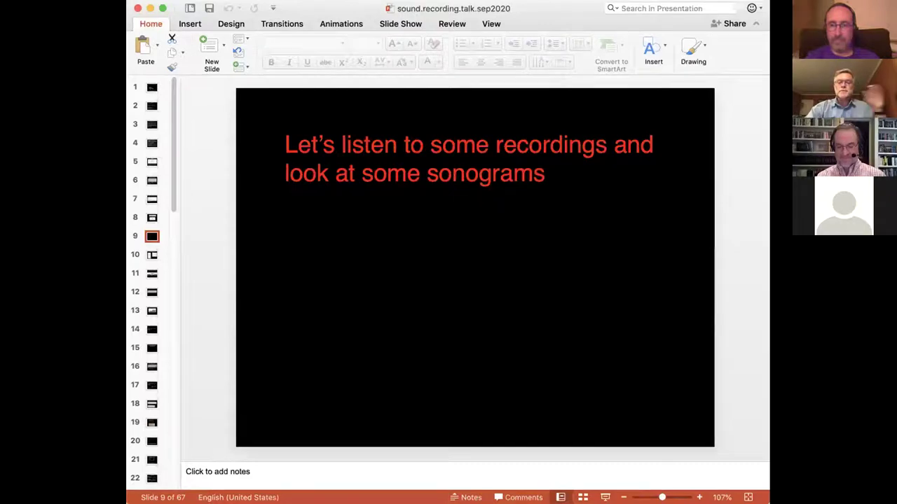
key("super+shift+Return")
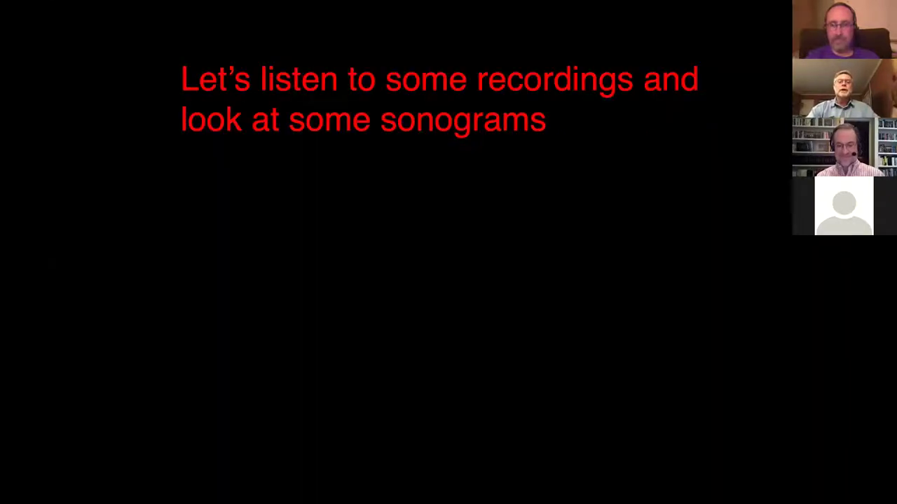
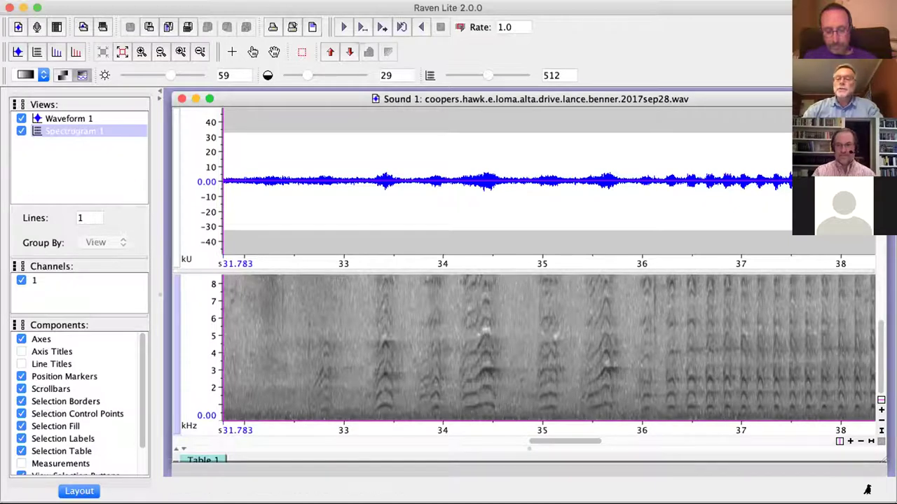
Try several spectrogram frequency ranges, settling on 0–8 kHz.
left_click(881, 410)
left_click(880, 410)
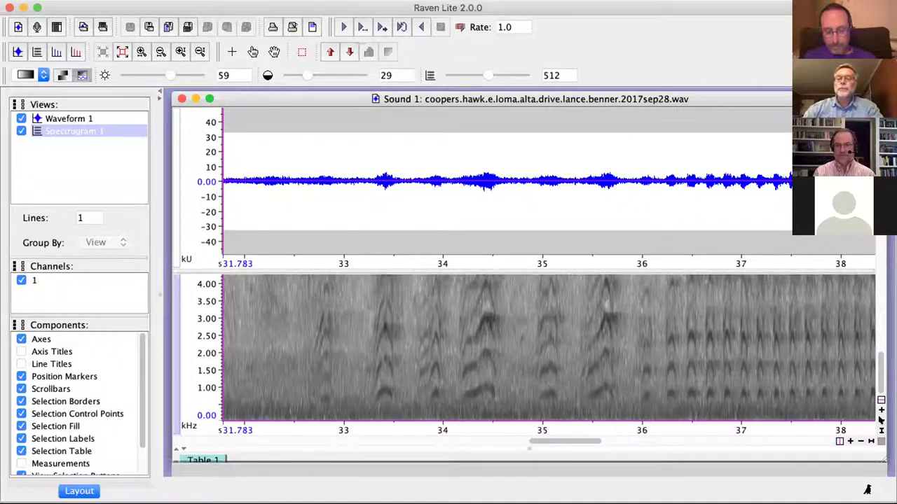
left_click(881, 419)
left_click(881, 419)
left_click(881, 419)
left_click(881, 419)
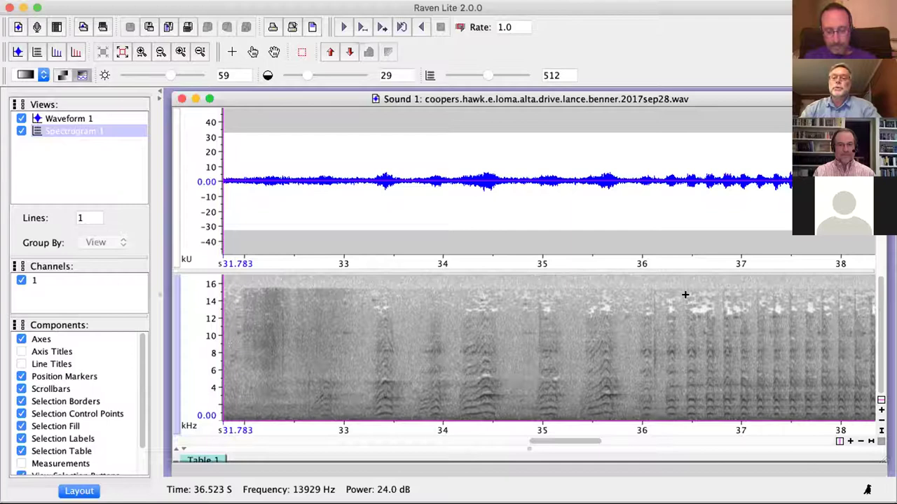
left_click(881, 419)
left_click(880, 408)
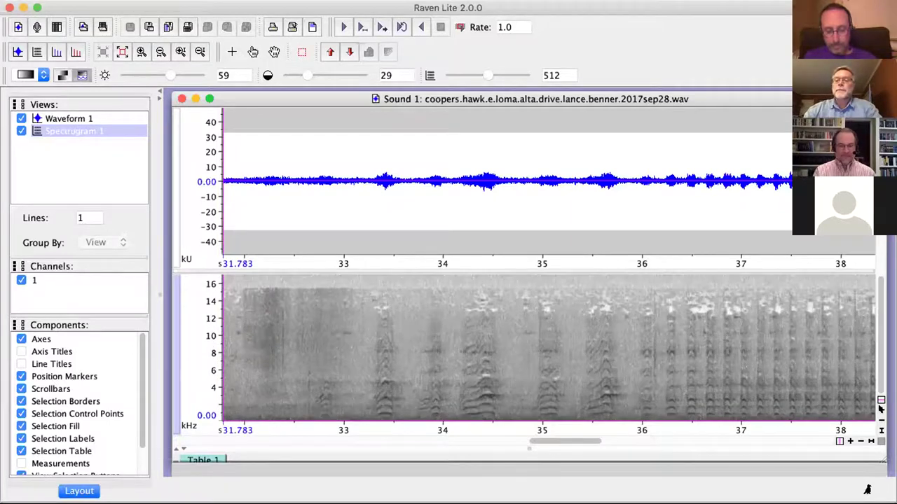
left_click(881, 409)
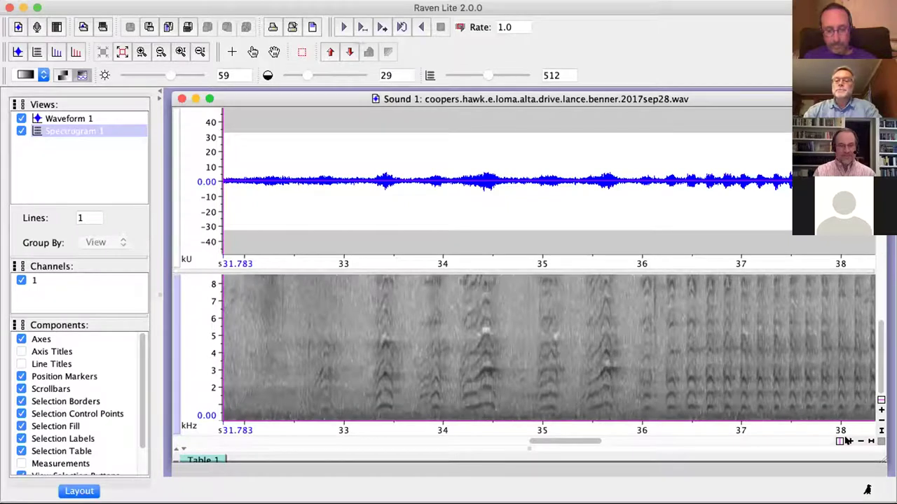
Adjust the time scale and scroll back so the view spans about 13 to 22 seconds.
left_click(848, 441)
left_click(850, 440)
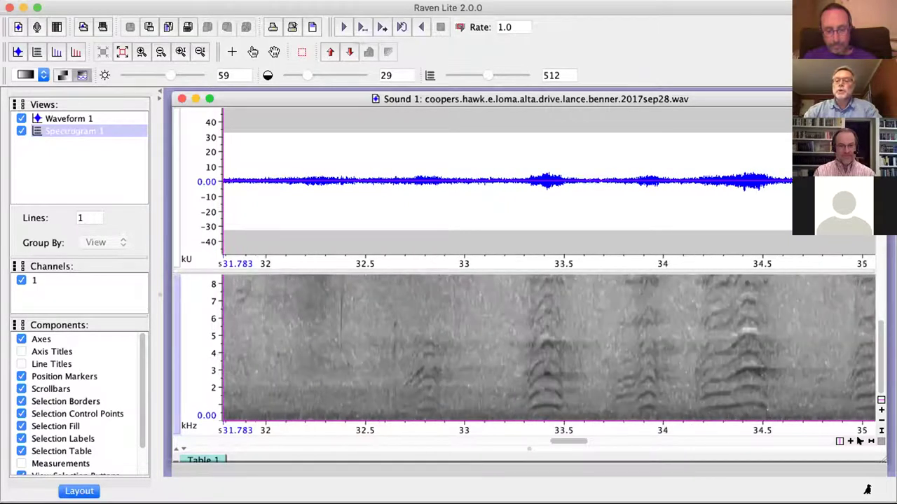
left_click(860, 440)
left_click(860, 441)
left_click(860, 440)
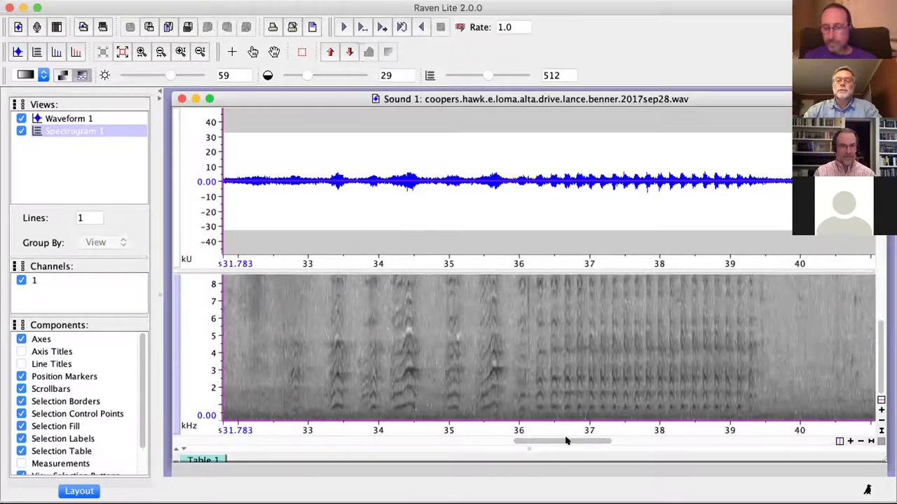
scroll(570, 397, "left", 1)
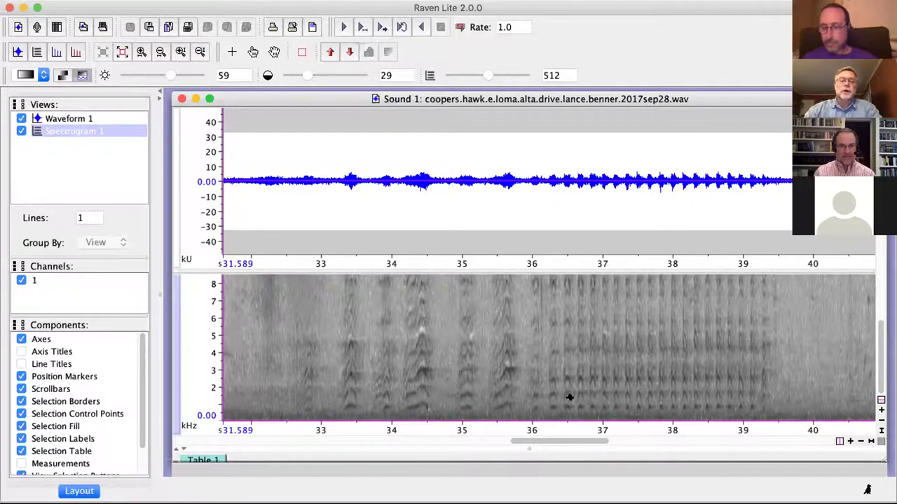
scroll(586, 395, "left", 10)
scroll(486, 406, "right", 10)
scroll(373, 407, "left", 10)
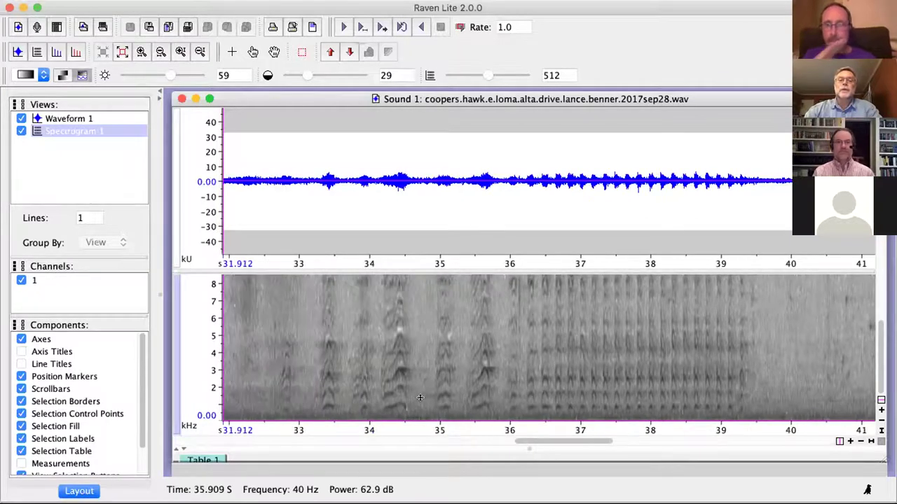
scroll(392, 281, "right", 2)
scroll(406, 219, "left", 3)
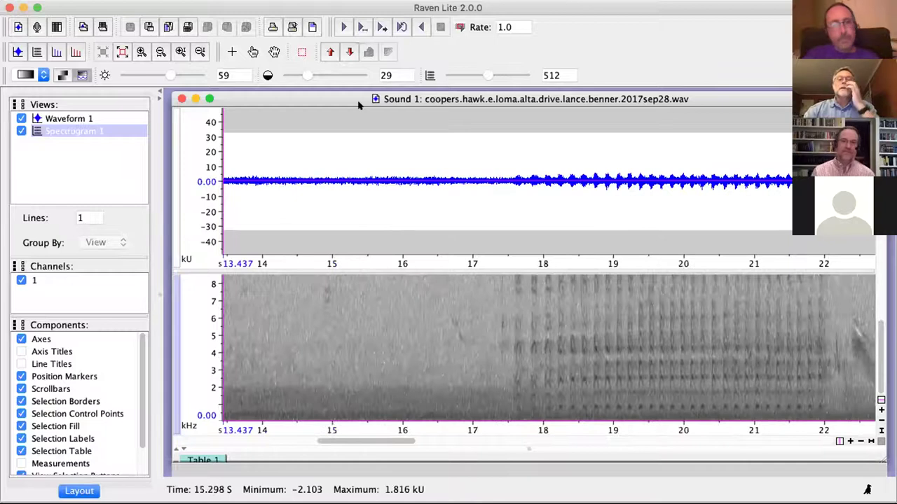
Listen to the calling at normal speed and then at double speed.
left_click(342, 28)
left_click(440, 26)
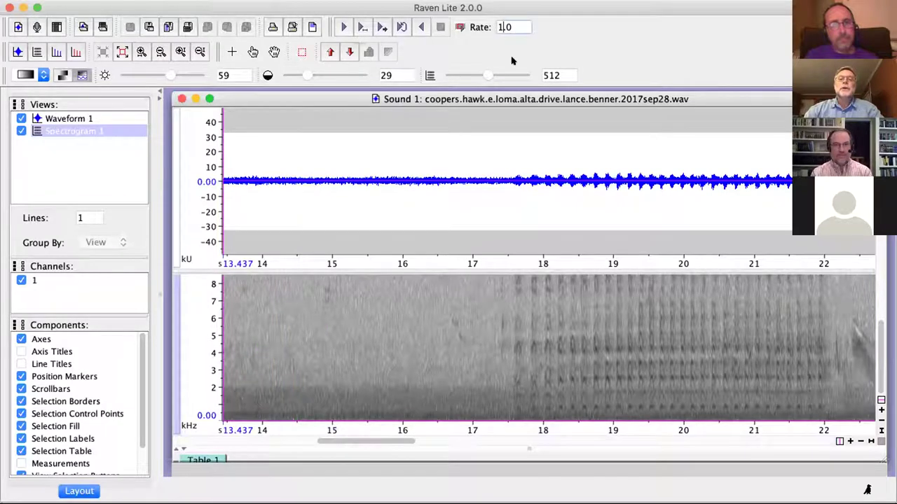
left_click(362, 27)
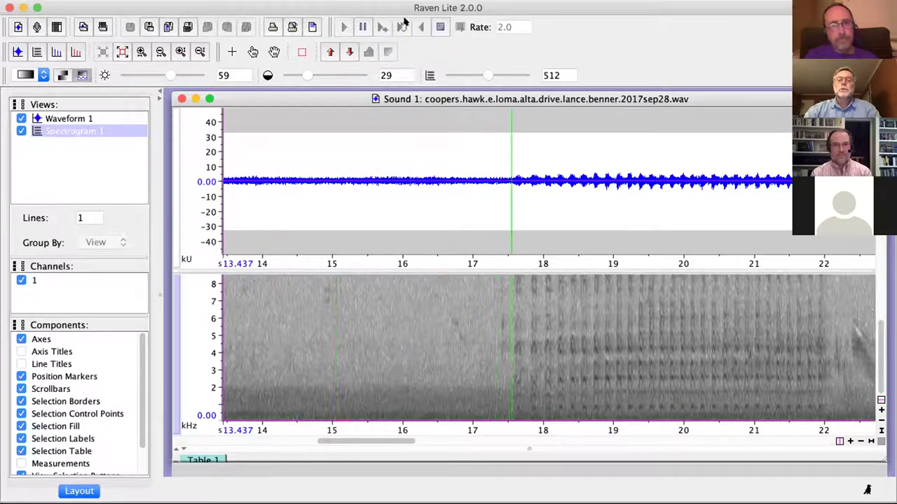
left_click(439, 27)
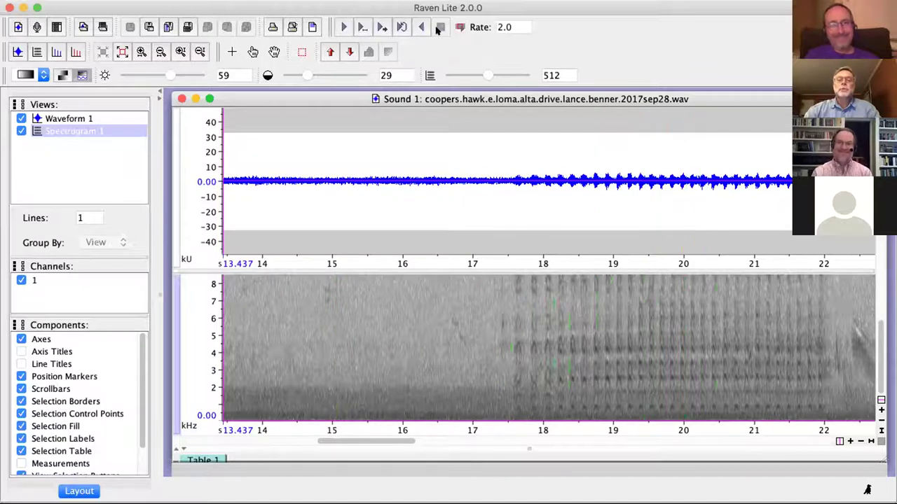
Play the visible section at rate 0.5, then reset the playback rate to 1.0.
left_click(500, 27)
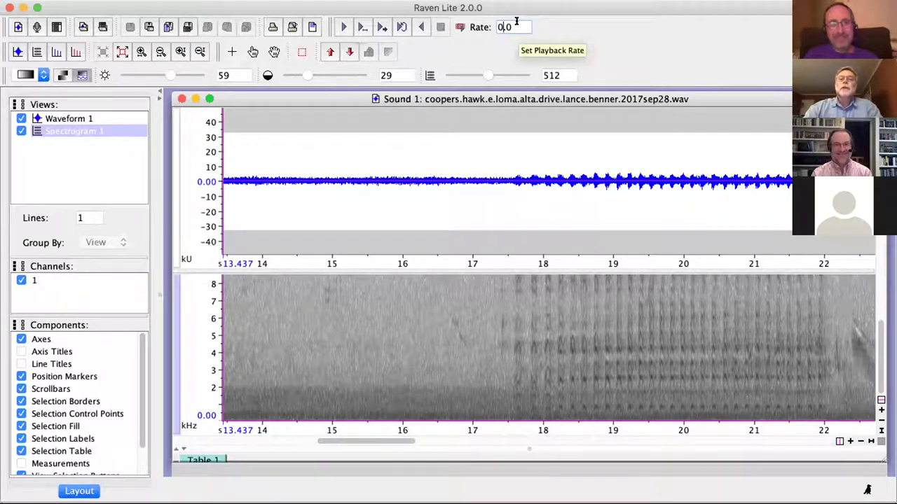
type("5")
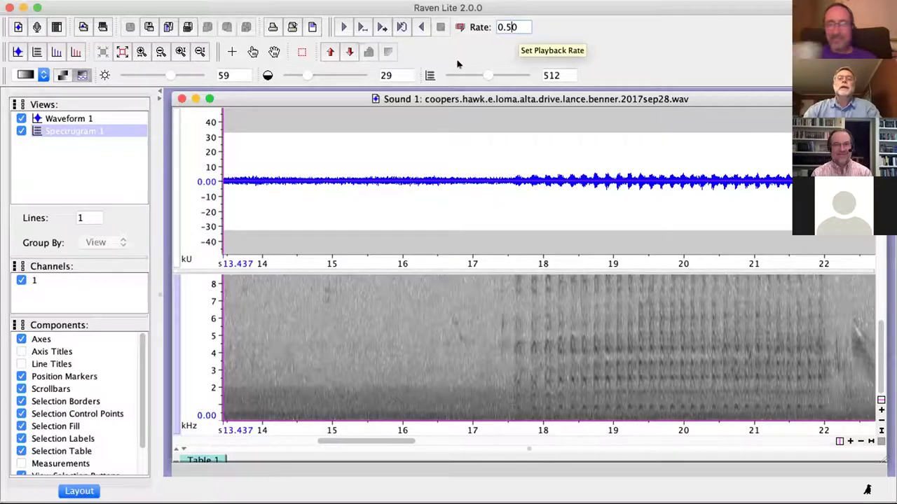
left_click(380, 27)
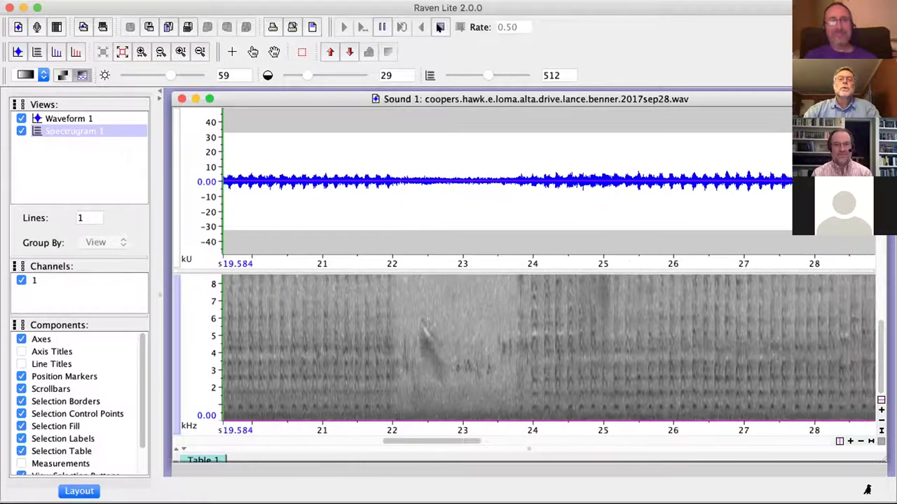
left_click(440, 27)
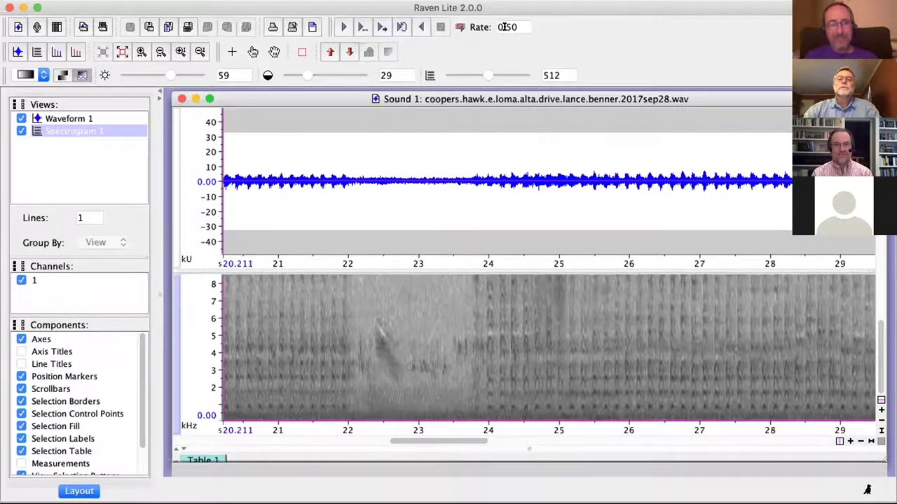
key("BackSpace")
type("1.0")
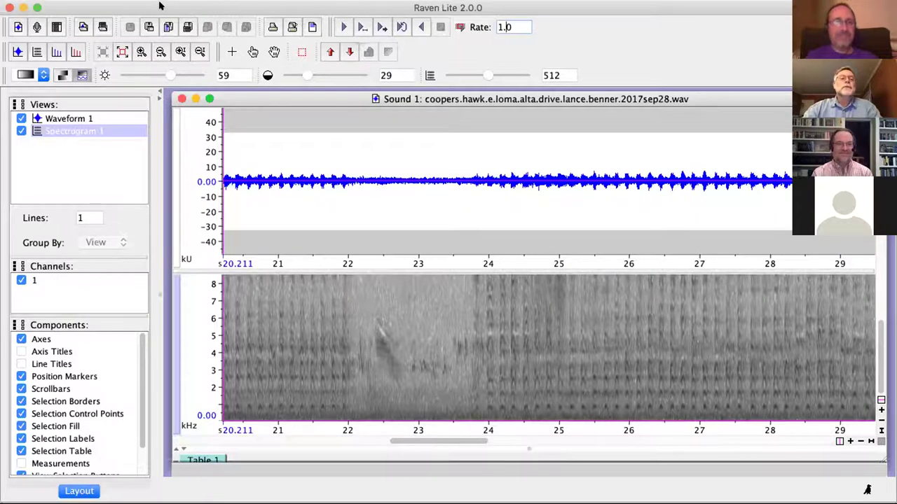
Amplify the hawk recording with Edit > Amplify and play back the louder sound.
left_click(53, 0)
key("Escape")
left_click(31, 0)
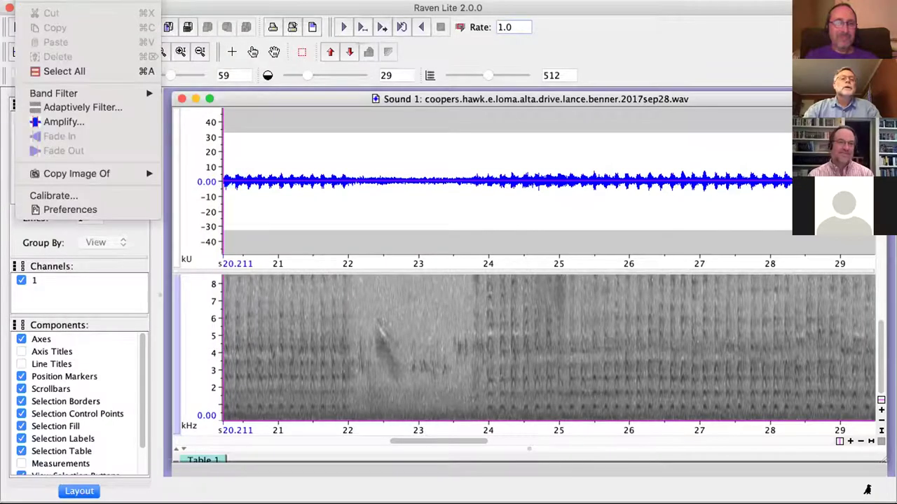
left_click(446, 206)
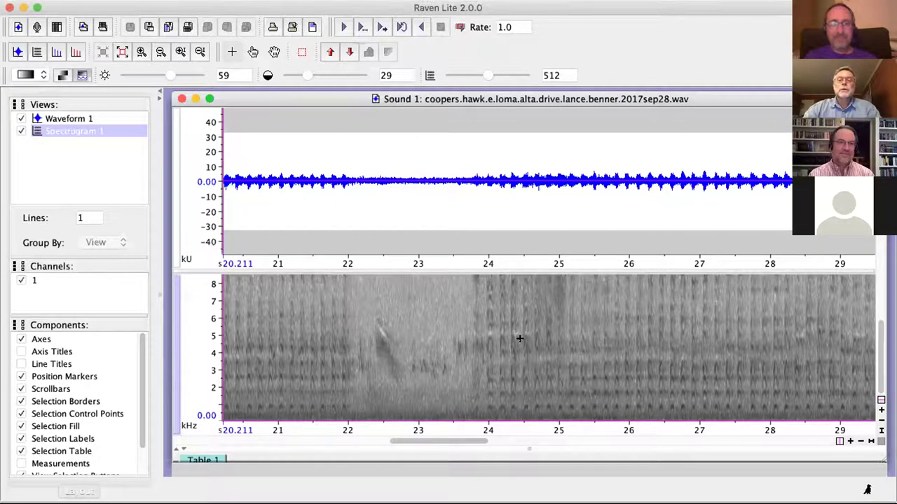
key("Return")
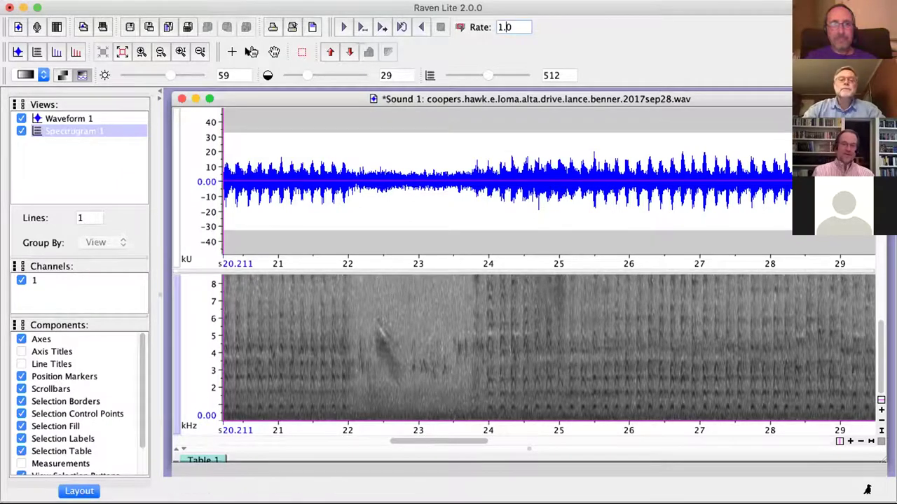
left_click(382, 26)
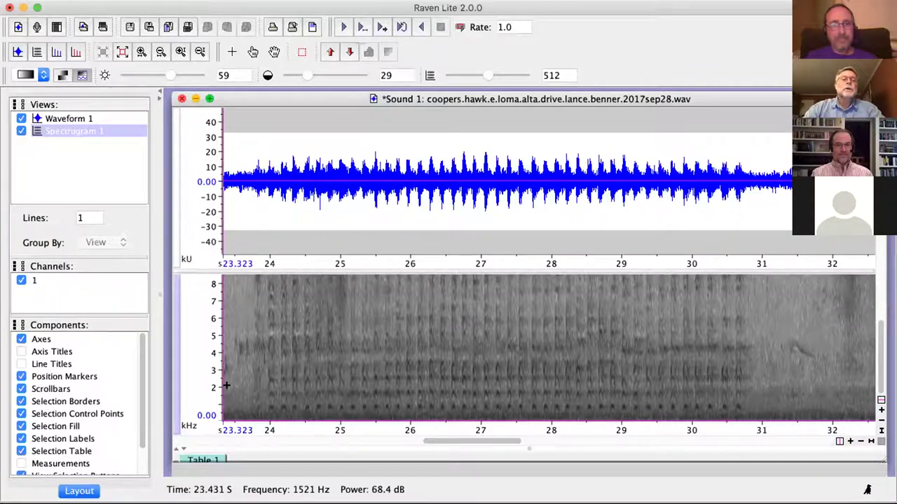
left_click(81, 19)
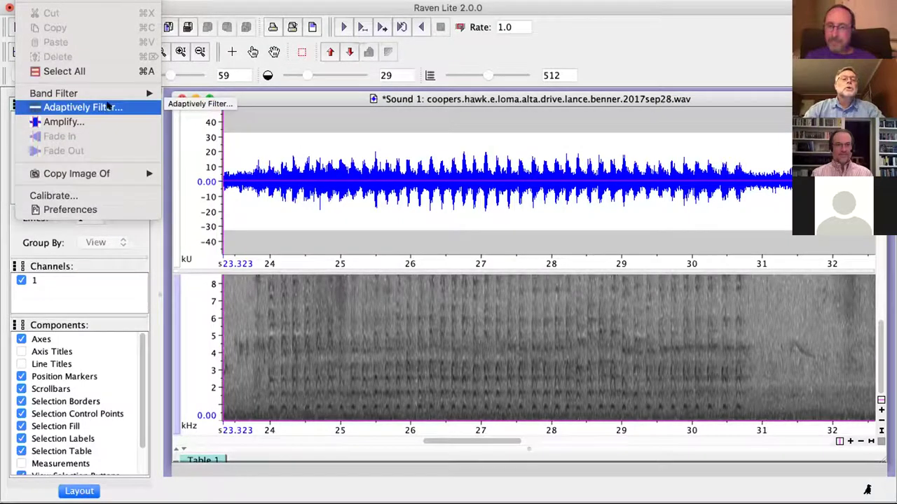
Filter the recording to keep only the sub-2 kHz band selected from 23.3 to 27.6 s.
left_click(234, 405)
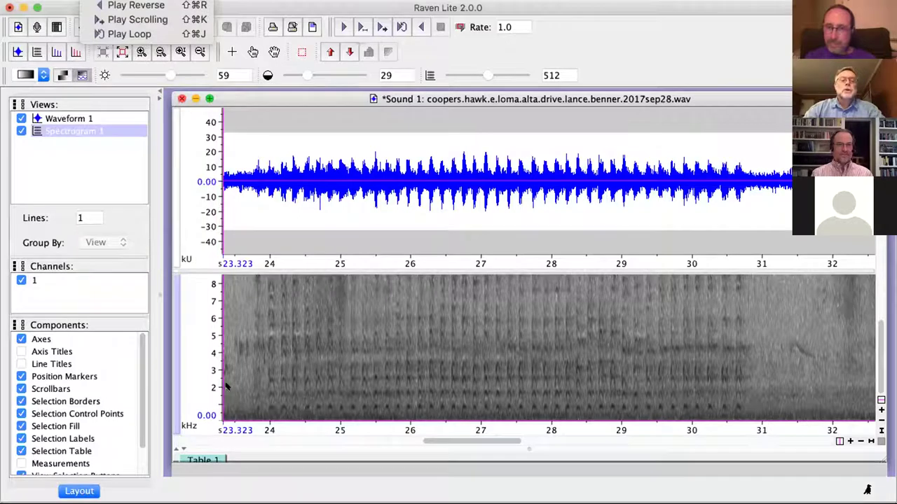
left_click_drag(225, 383, 414, 413)
left_click_drag(483, 405, 520, 414)
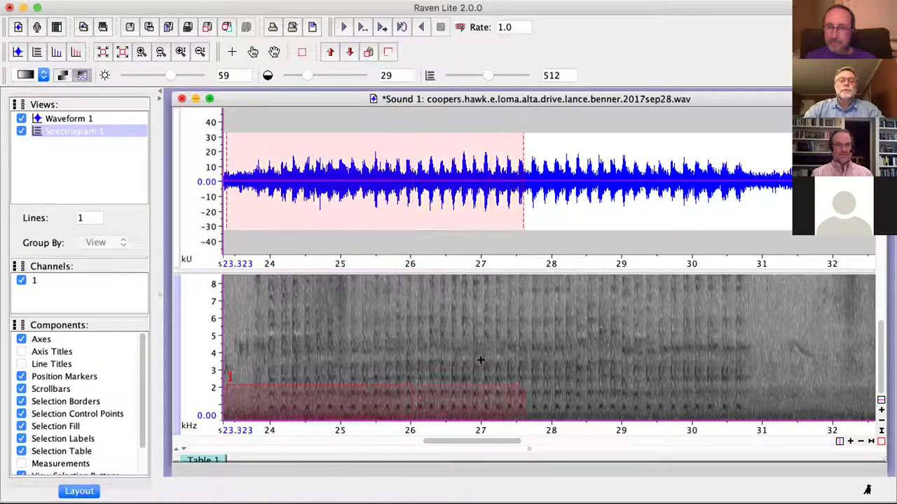
left_click(32, 0)
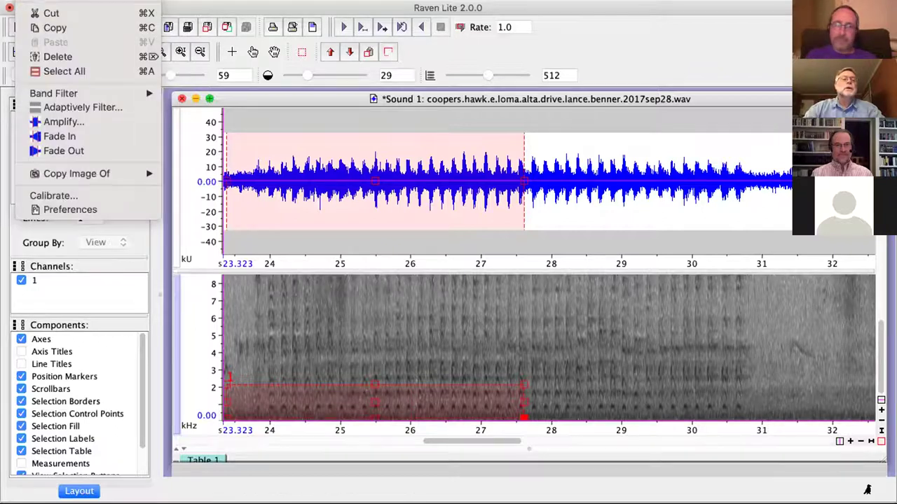
mouse_move(95, 91)
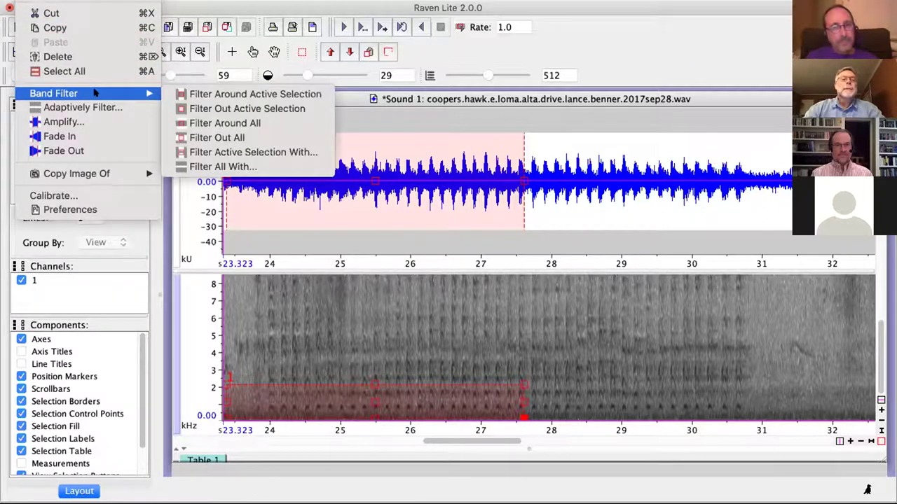
left_click(218, 122)
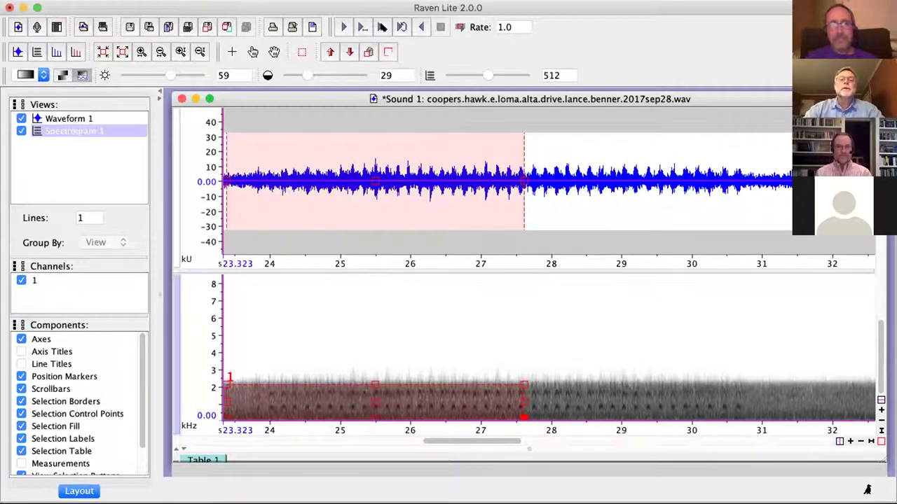
Play the band-filtered recording, then switch to the quail recording in Audacity.
left_click(382, 26)
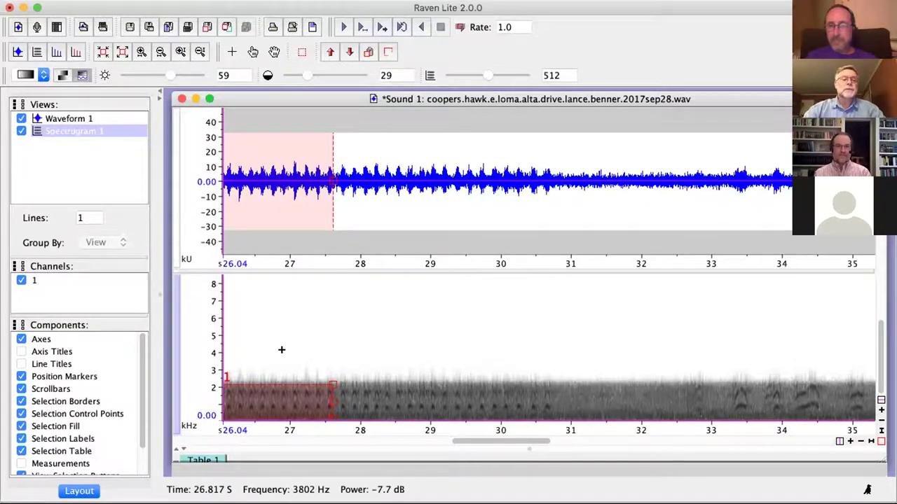
scroll(91, 352, "down", 2)
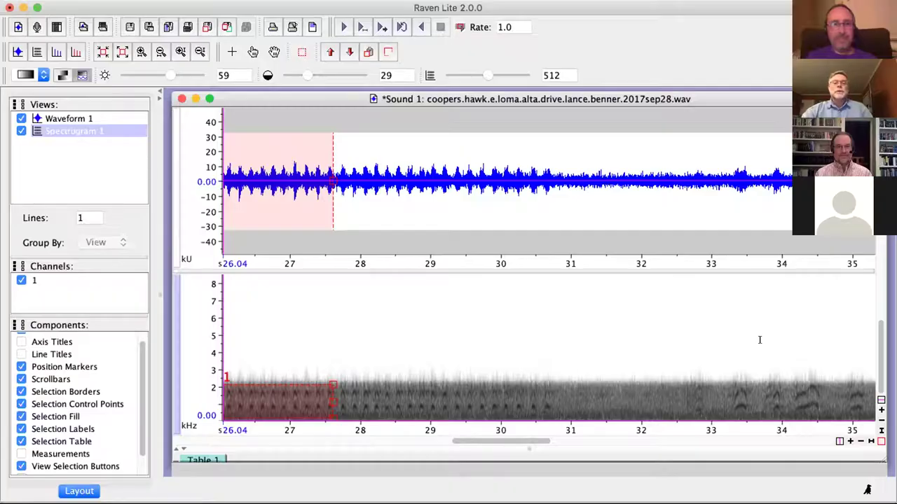
key("super+Tab")
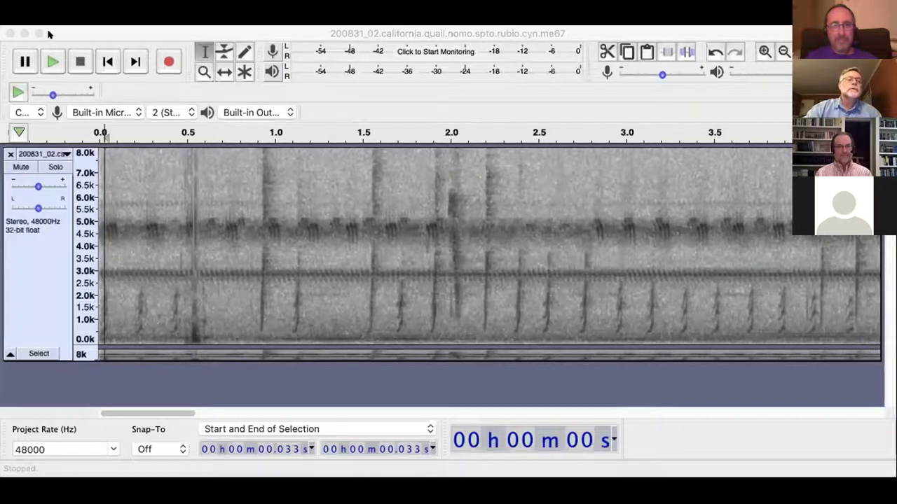
left_click(415, 30)
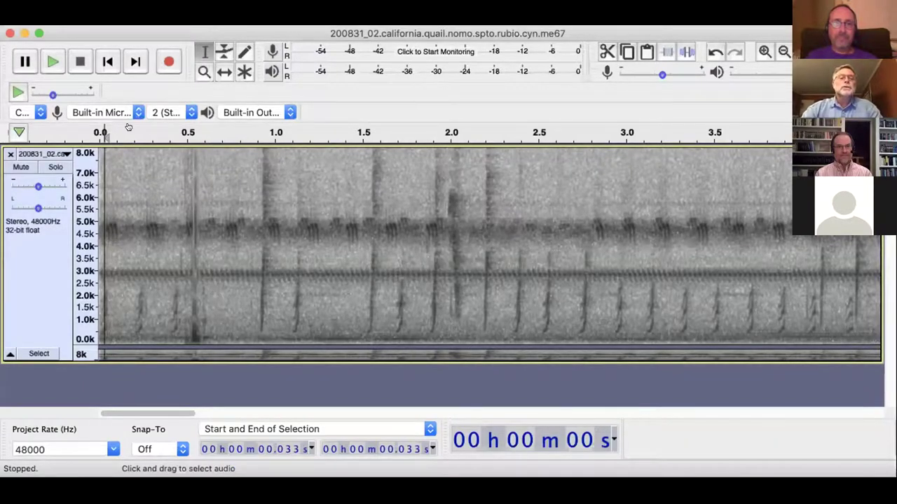
left_click(53, 63)
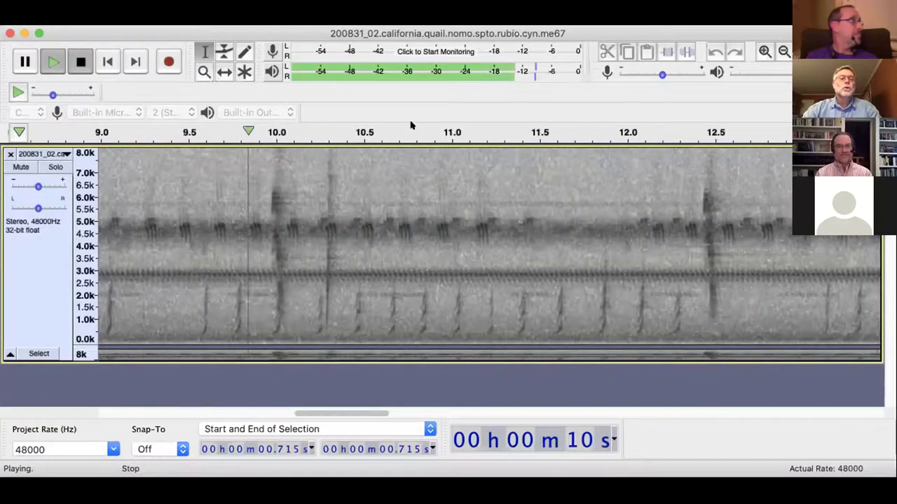
key("space")
left_click(782, 52)
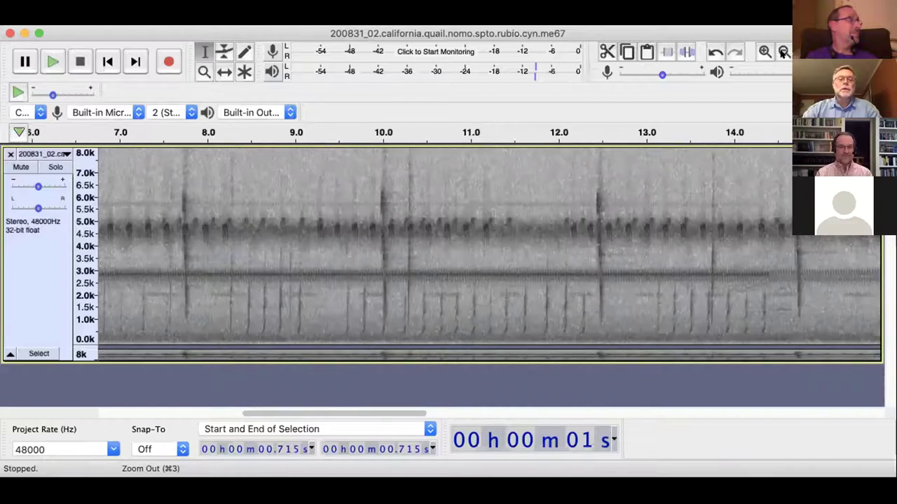
left_click_drag(387, 413, 130, 414)
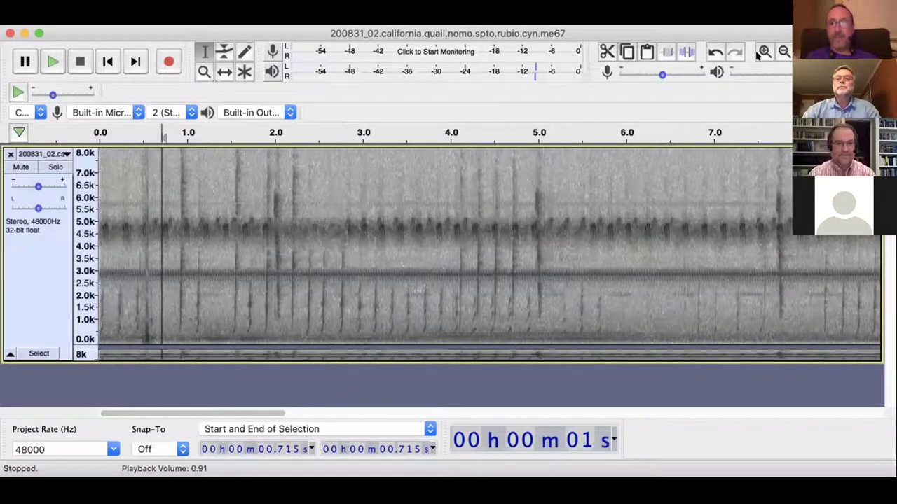
left_click(765, 52)
left_click(765, 52)
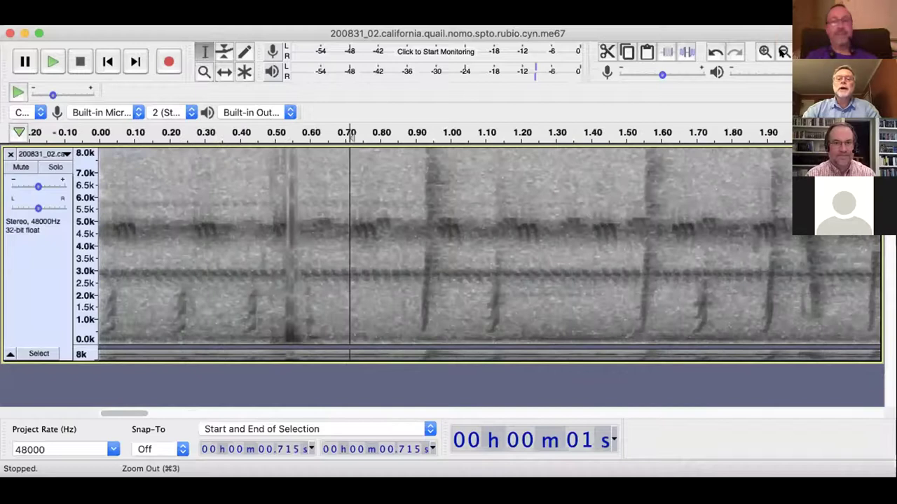
left_click(783, 52)
left_click(783, 52)
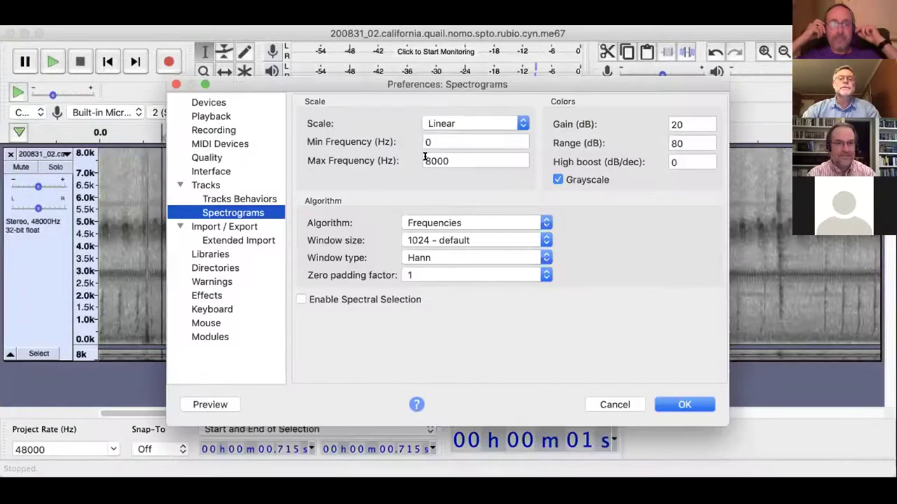
Set the spectrogram's maximum frequency to 5000 Hz and place the play position near 0.7 s.
left_click(425, 160)
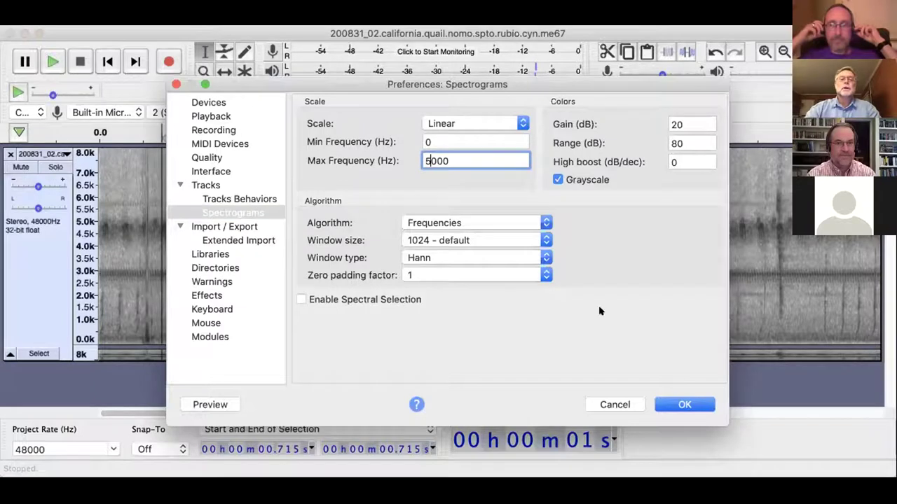
type("5")
left_click(660, 403)
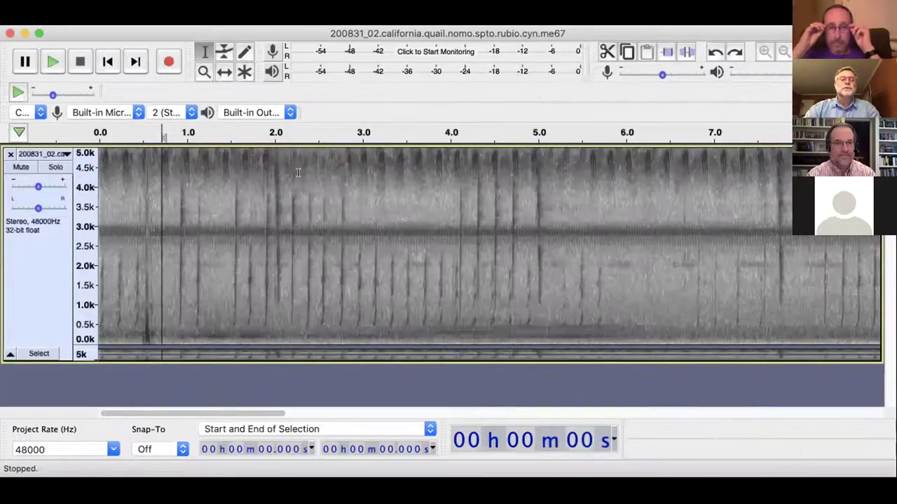
left_click(162, 245)
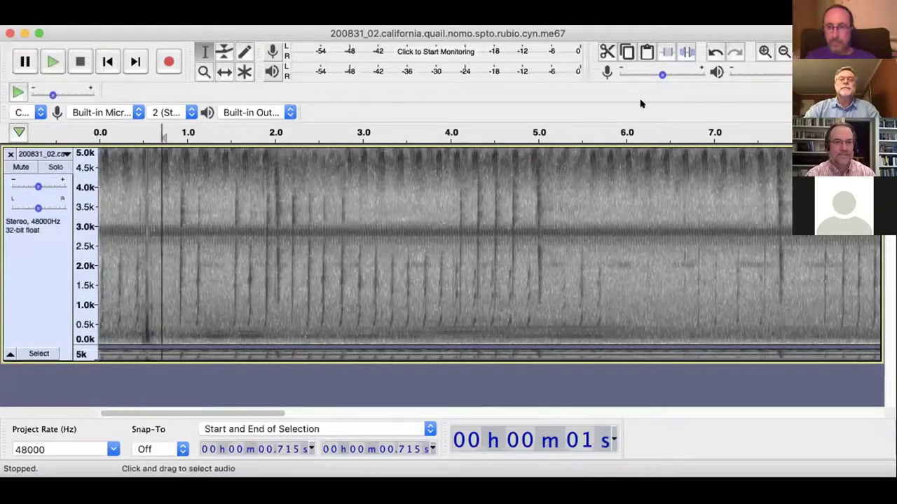
Set the spectrogram window size to 2048 and zoom in to check the sharper calls.
key("Escape")
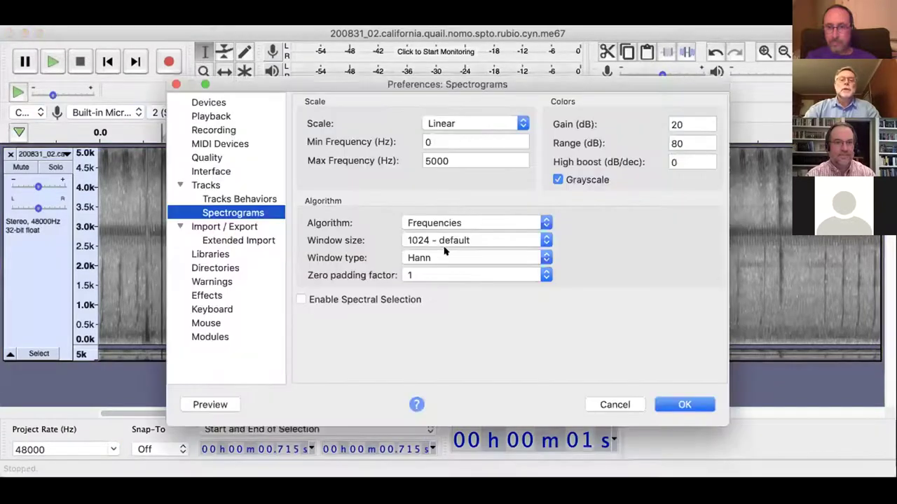
left_click(447, 242)
left_click(448, 253)
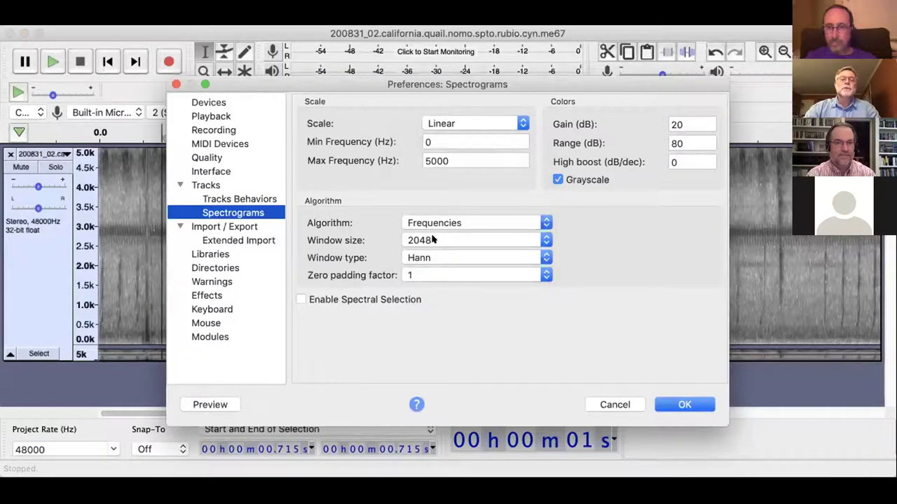
left_click(667, 405)
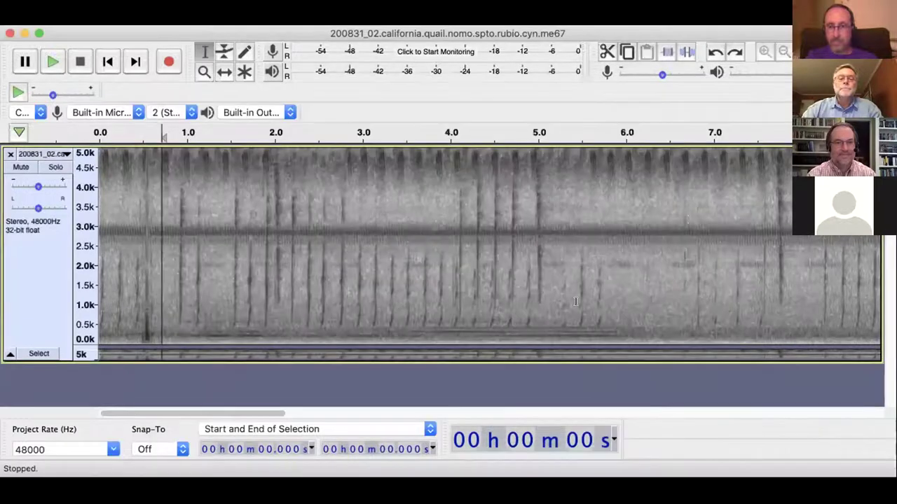
left_click(764, 51)
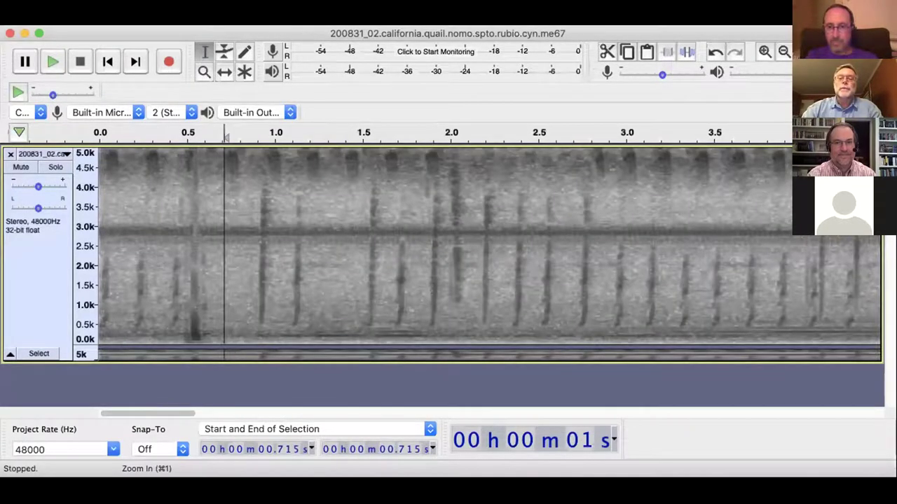
left_click(784, 51)
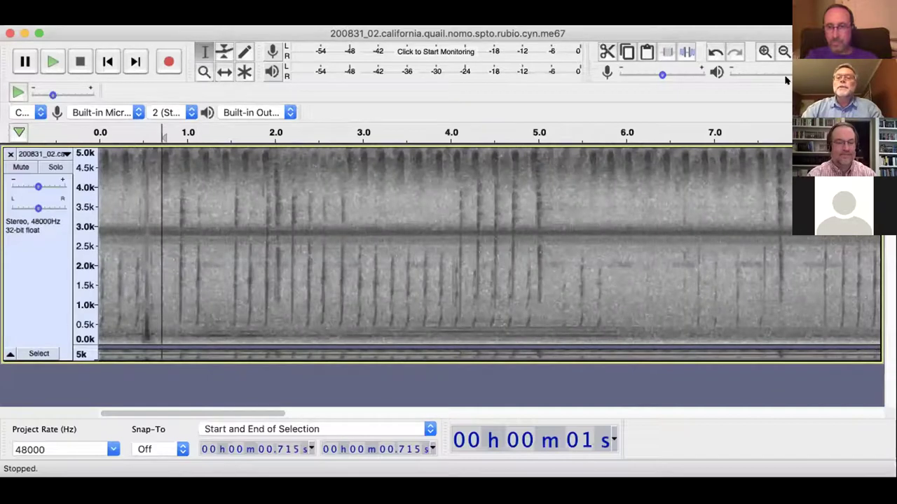
Select the quail calls from 0.7 s to about 5.4 s and copy them into a new project.
left_click(783, 52)
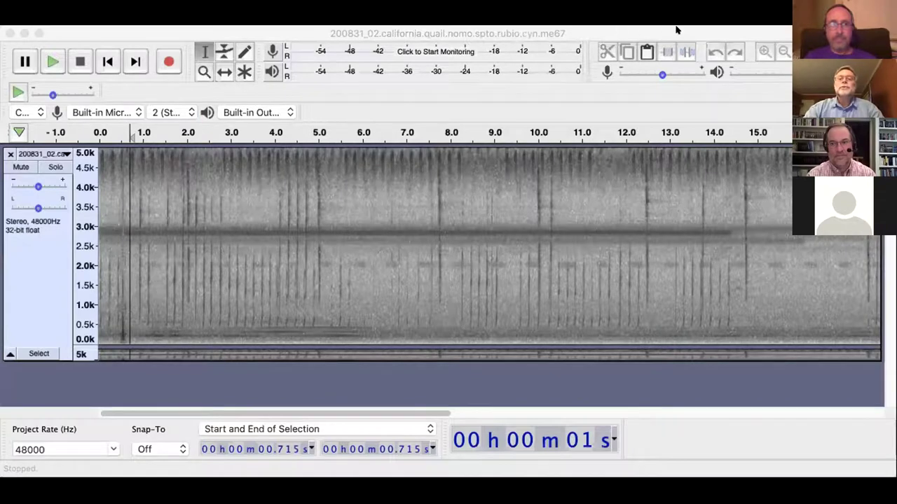
left_click(130, 187)
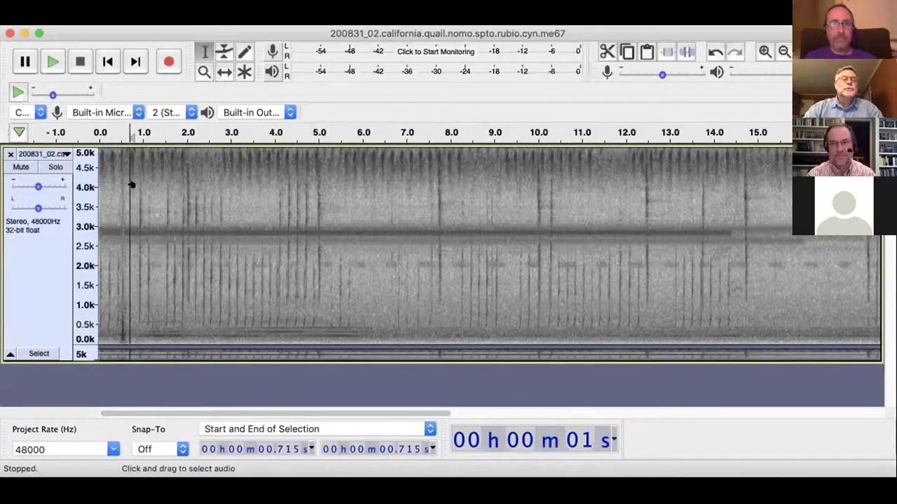
left_click_drag(121, 185, 335, 184)
left_click_drag(595, 161, 556, 234)
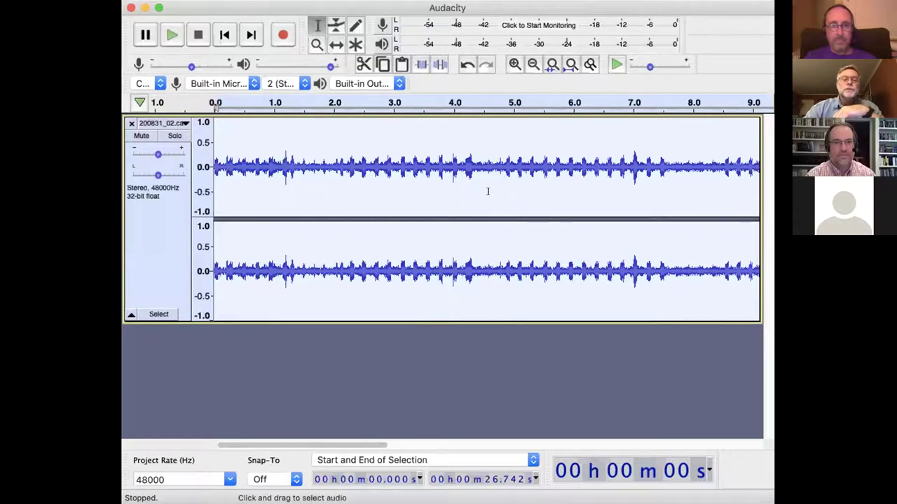
Switch the 200831_02 track to Spectrogram view and enlarge its upper channel.
left_click(151, 120)
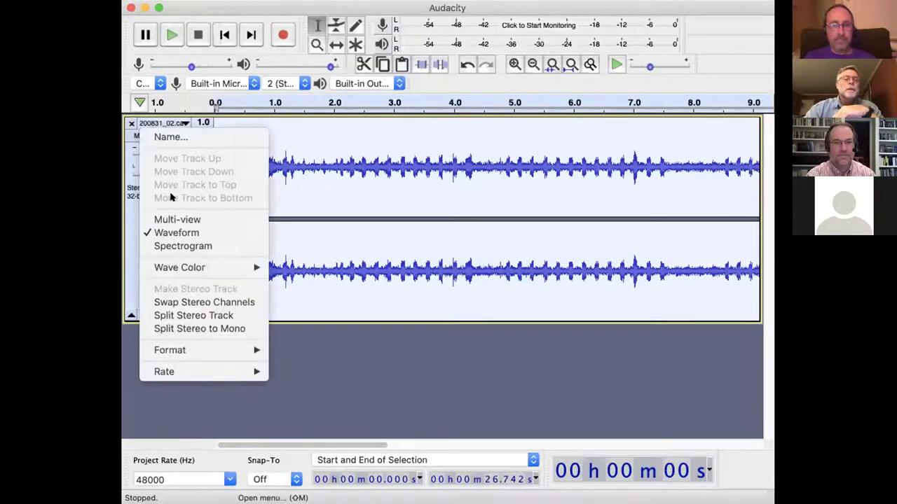
left_click(184, 246)
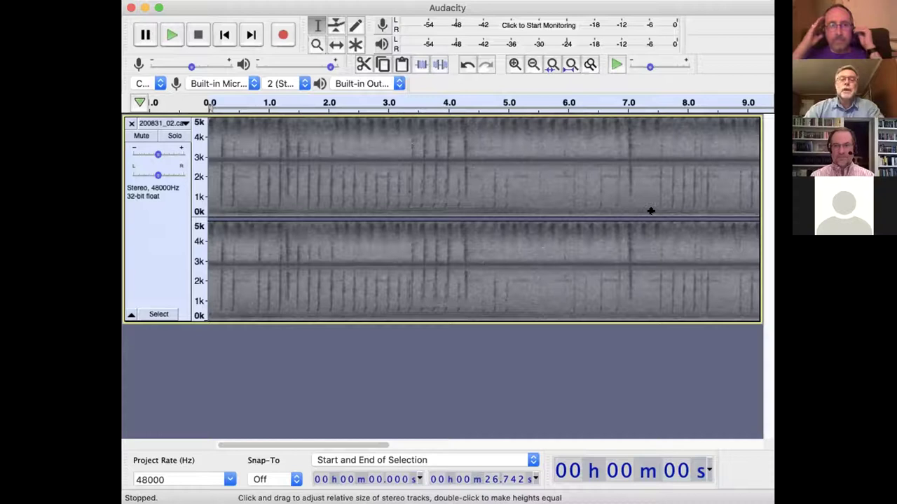
left_click_drag(649, 275, 632, 319)
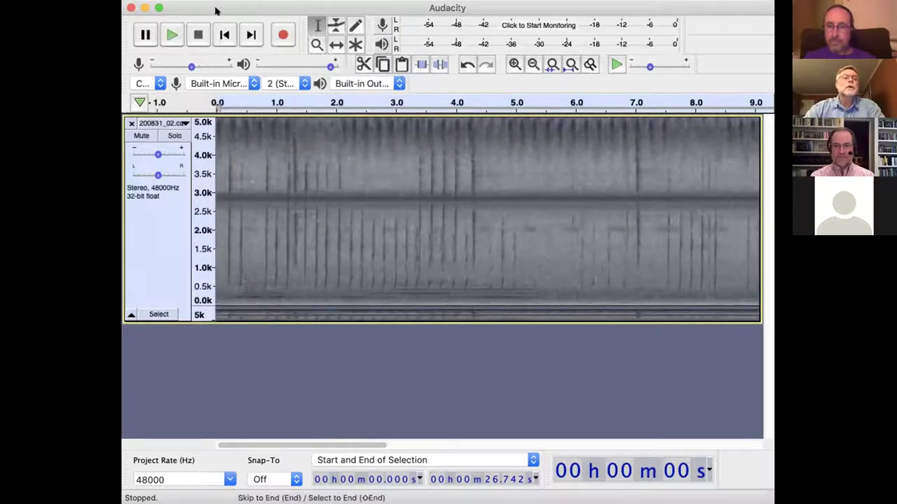
Export the clip as an MP3 named calqualil.rubio.canyon plus the recordist's name, leaving metadata tags empty.
left_click(168, 0)
mouse_move(211, 0)
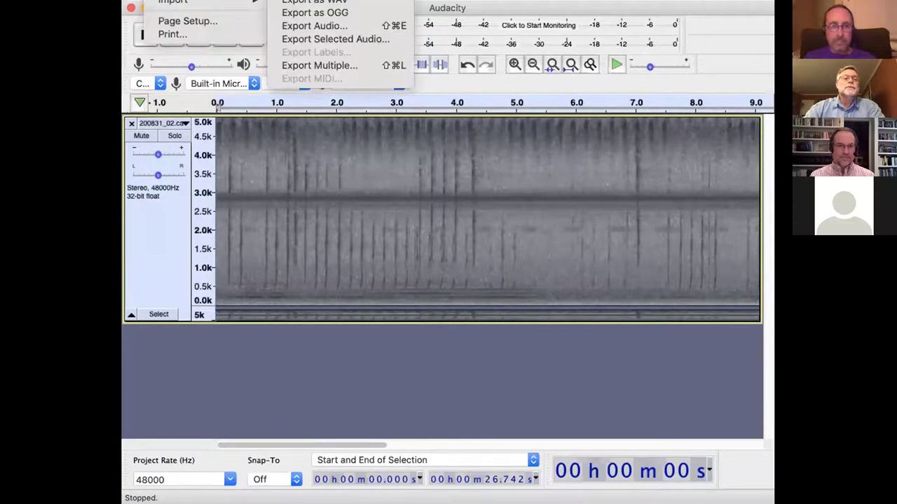
left_click(581, 230)
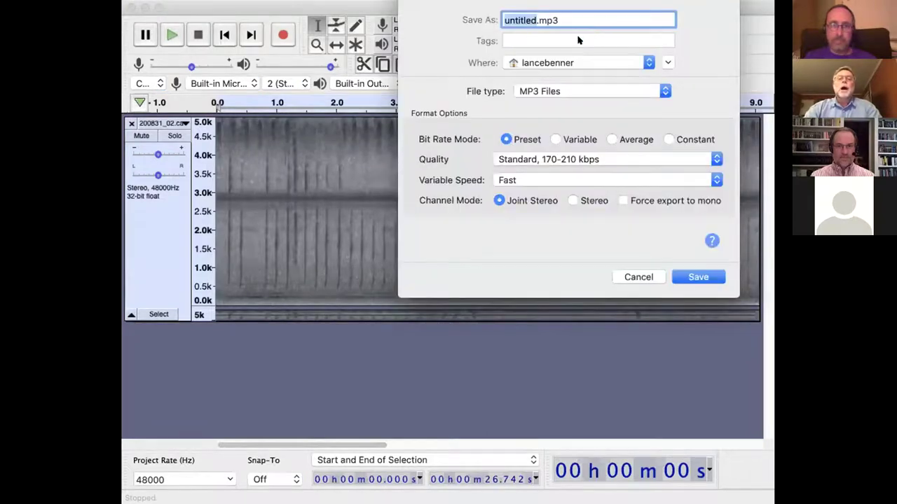
type("calqualil.rubio.cay")
key("BackSpace")
type("nyon.lance.benner")
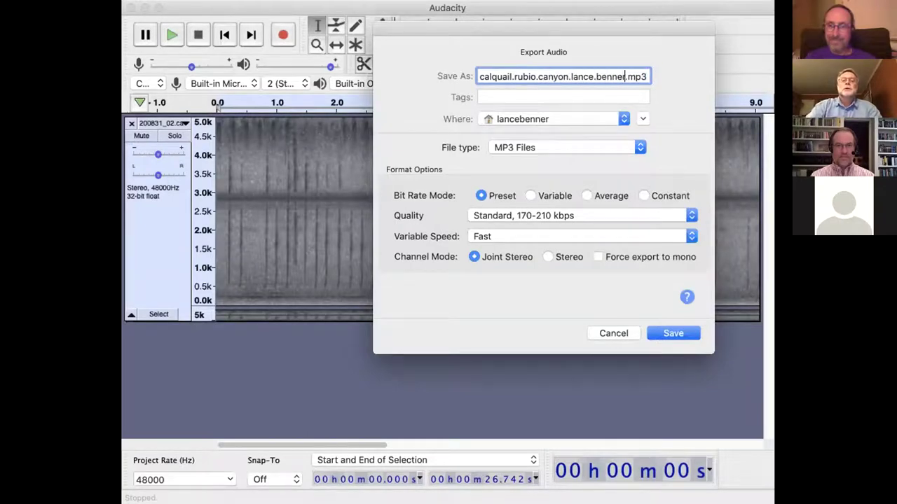
left_click(662, 334)
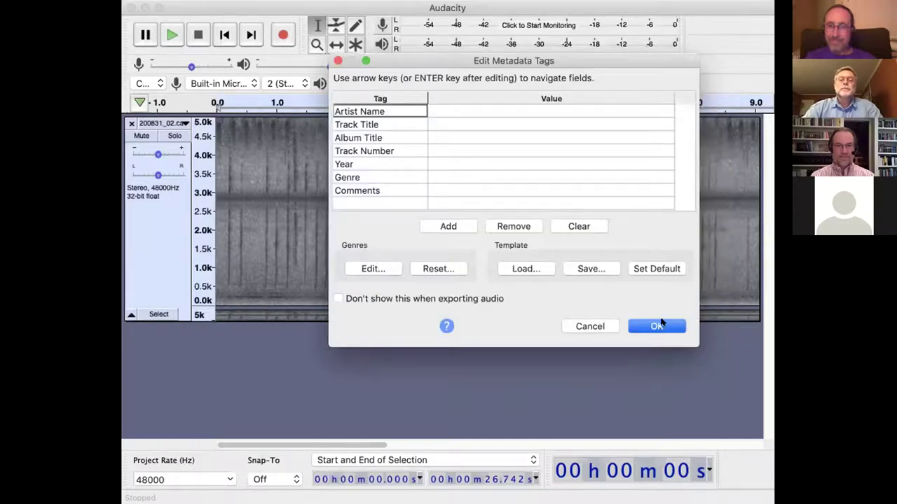
left_click(658, 326)
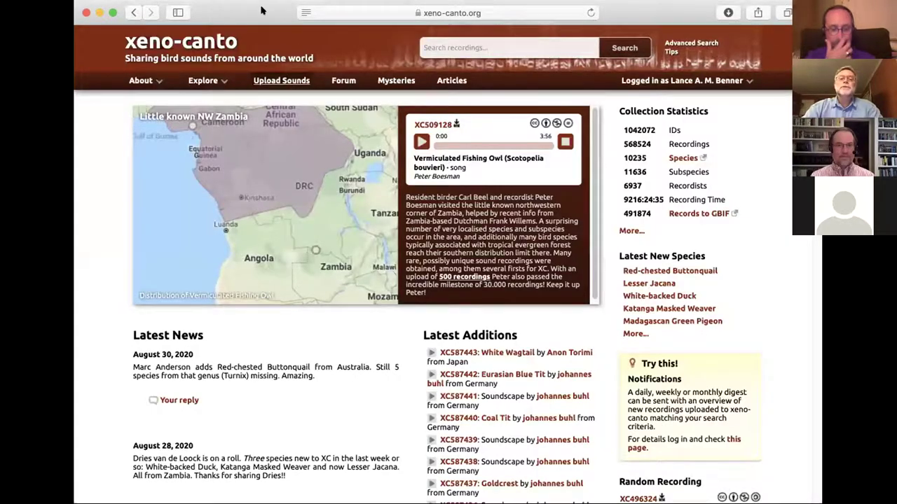
Start a xeno-canto upload and pick the existing Rubio Canyon, Altadena marker as the location.
left_click(279, 81)
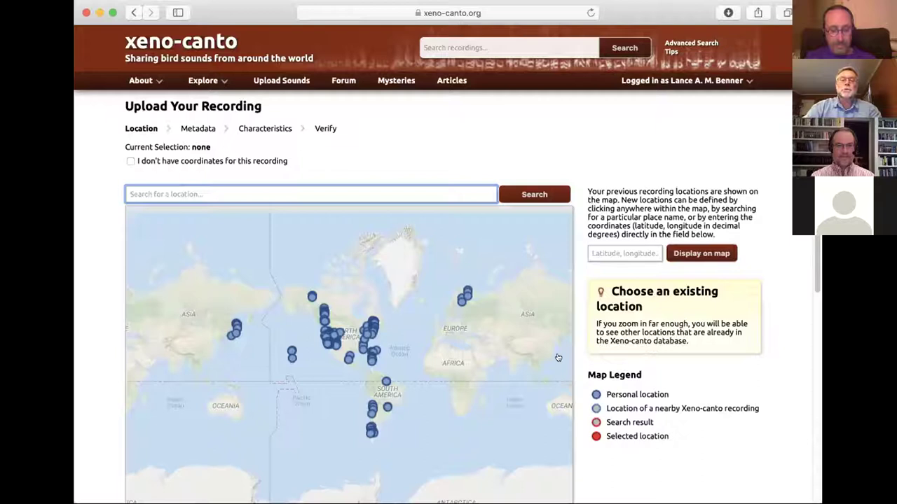
scroll(262, 228, "down", 3)
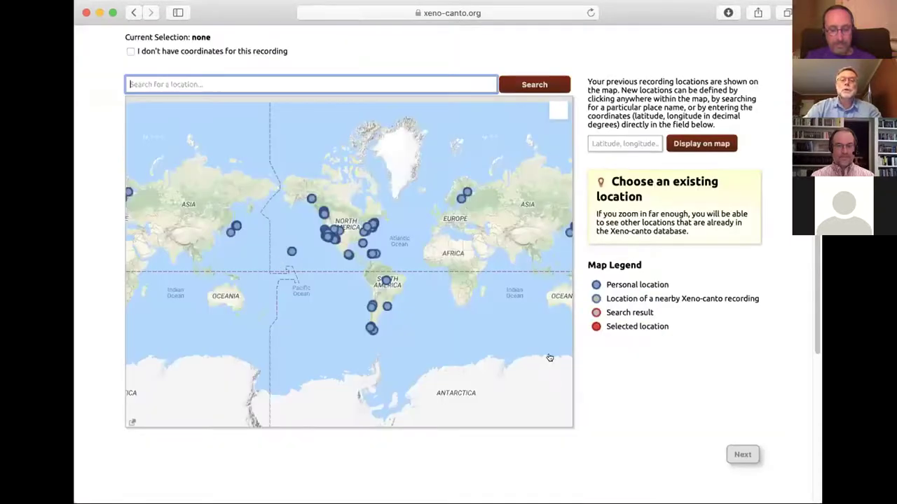
scroll(550, 358, "down", 1)
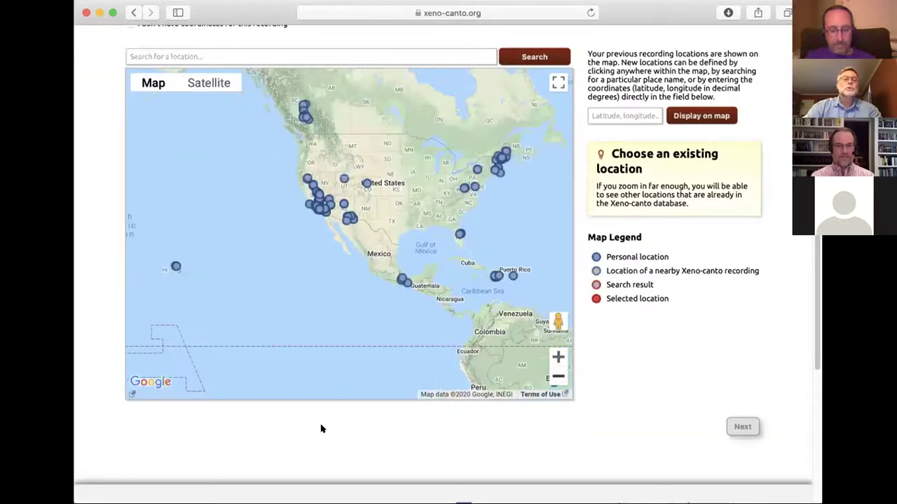
scroll(334, 358, "up", 3)
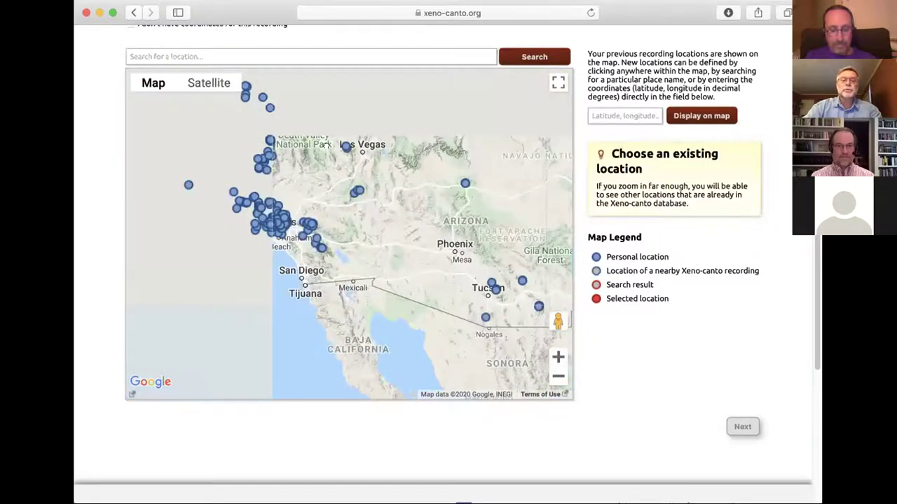
double_click(556, 357)
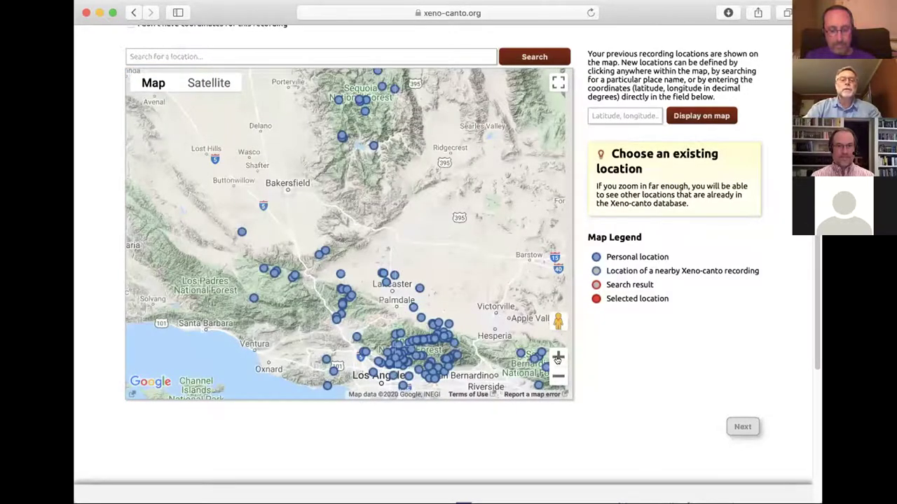
double_click(428, 350)
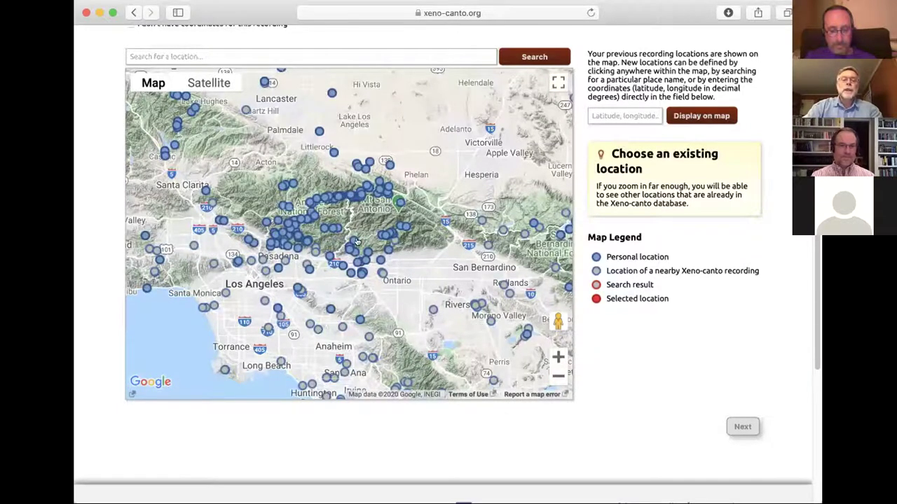
scroll(361, 243, "up", 3)
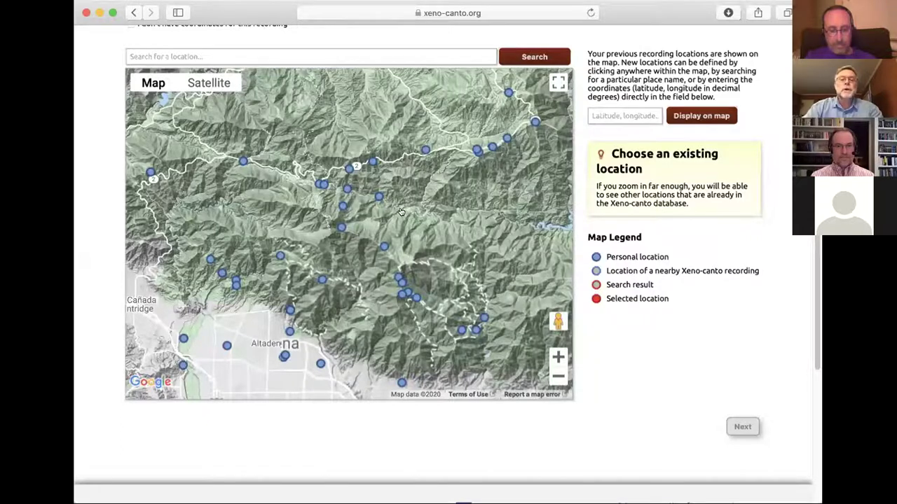
scroll(215, 376, "up", 2)
left_click(364, 244)
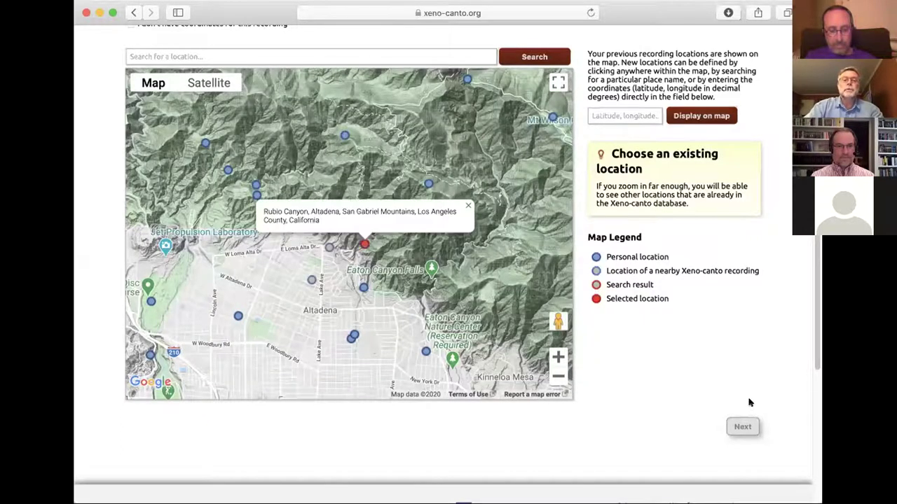
left_click(740, 428)
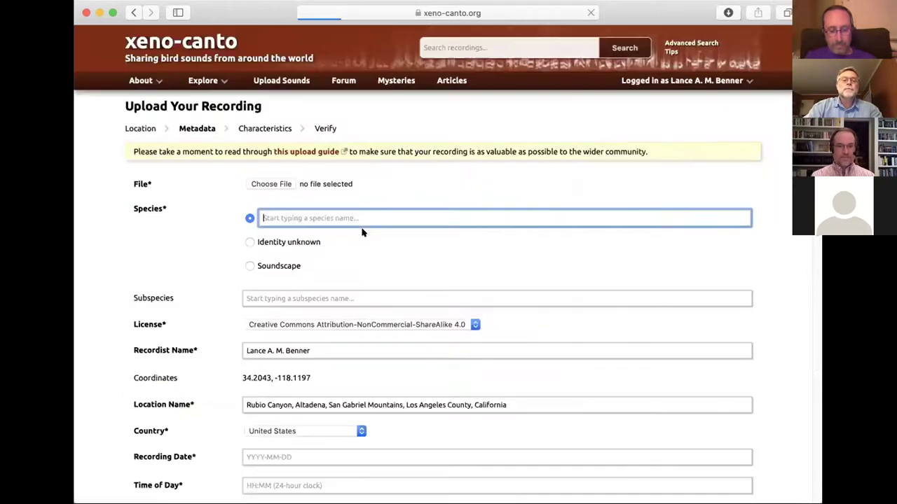
Set the species to California Quail and the recording date to 2020-08-31.
type("california quail")
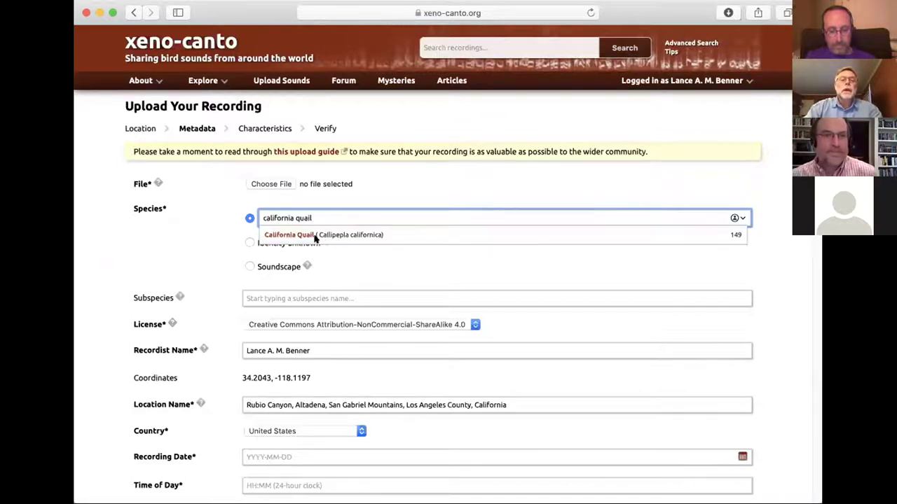
left_click(312, 234)
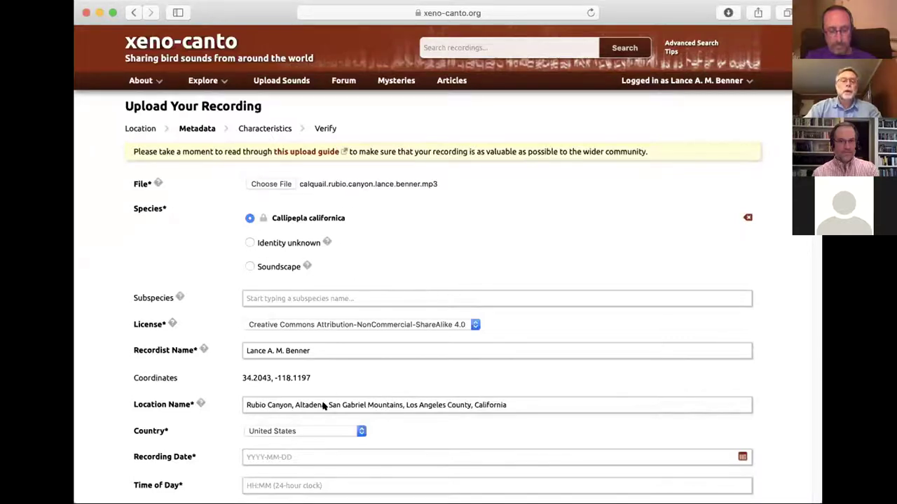
left_click(313, 452)
type("2020-08-31")
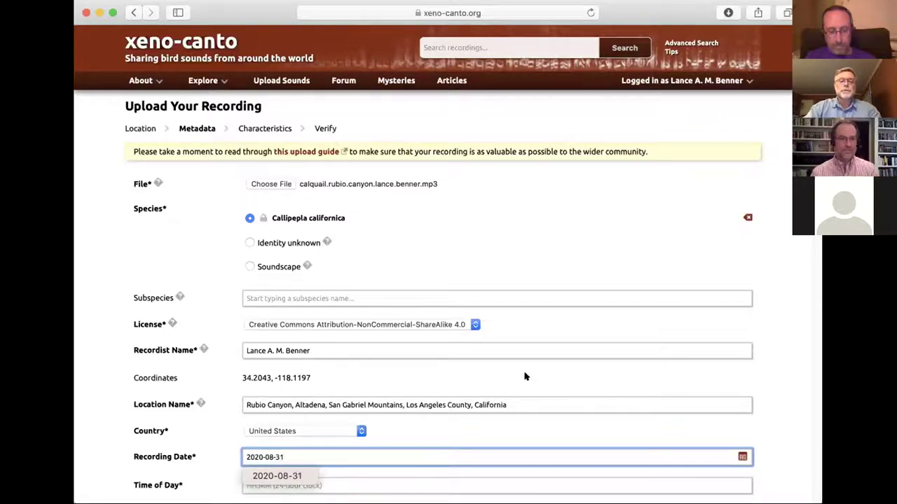
scroll(525, 374, "down", 3)
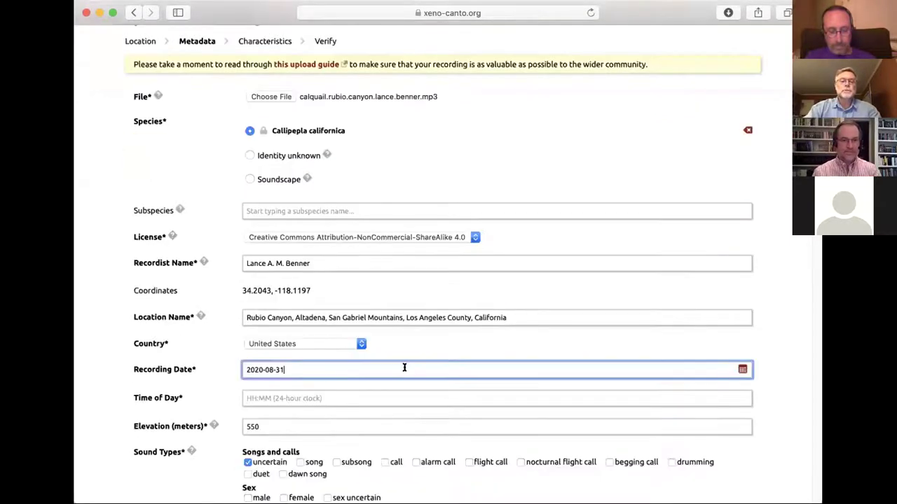
scroll(394, 380, "down", 1)
Enter time of day 19:45 and mark the sound type as call.
left_click(395, 381)
type("19:")
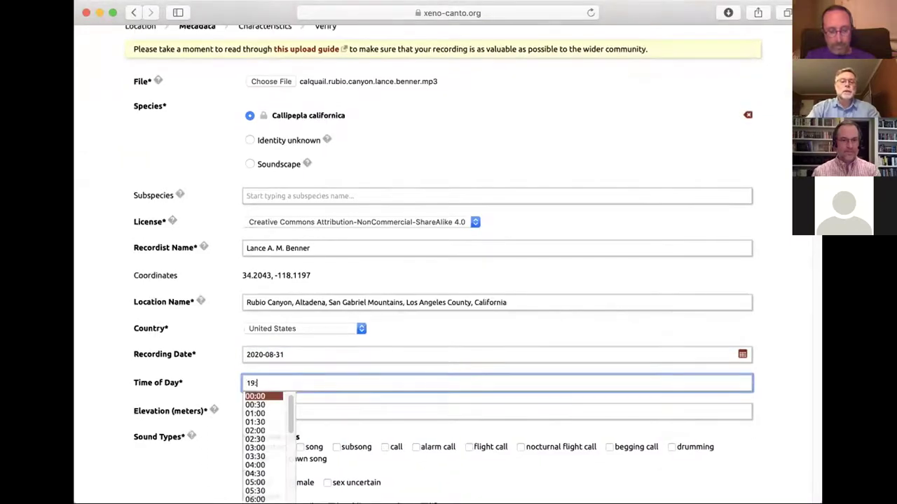
type("45")
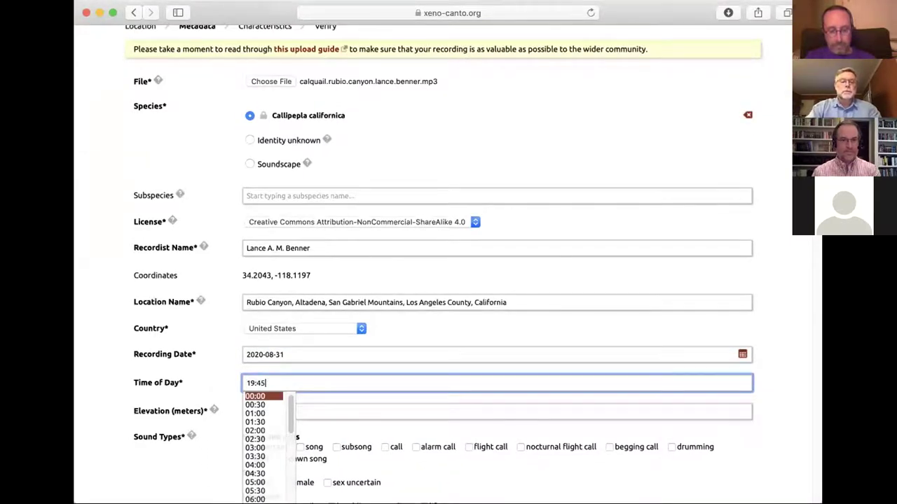
left_click(551, 338)
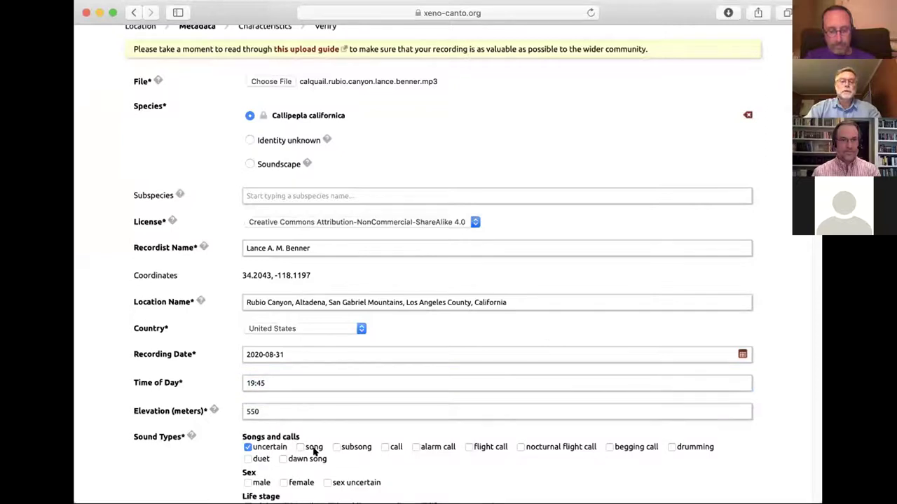
left_click(384, 447)
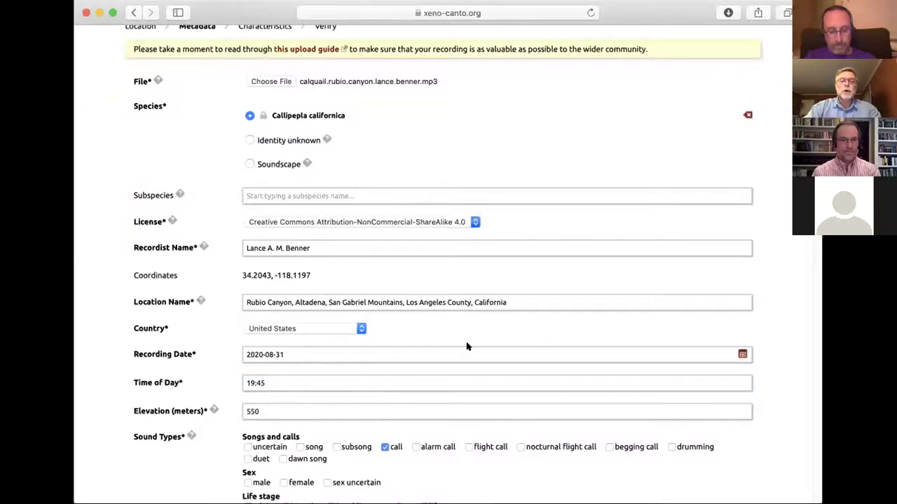
scroll(467, 346, "down", 3)
scroll(308, 390, "down", 2)
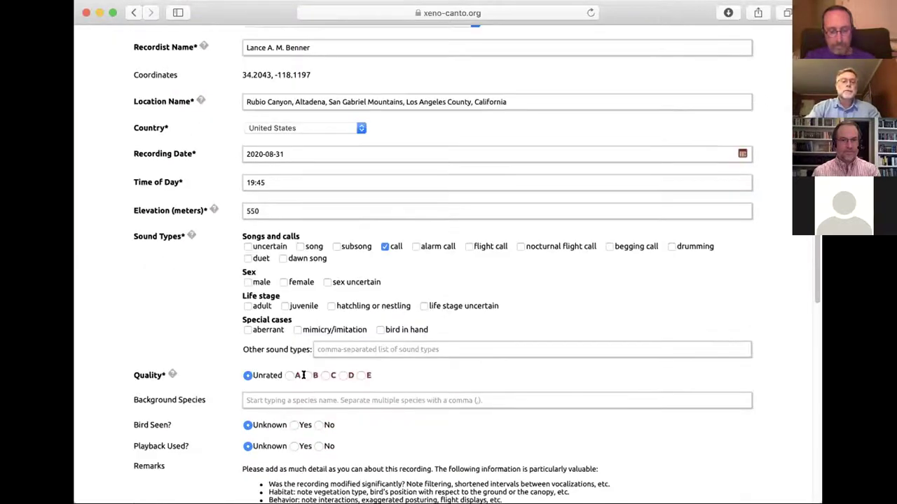
Add Northern Mockingbird as background species, rate quality B, and mark the bird as not seen.
left_click(324, 391)
type("northern mock")
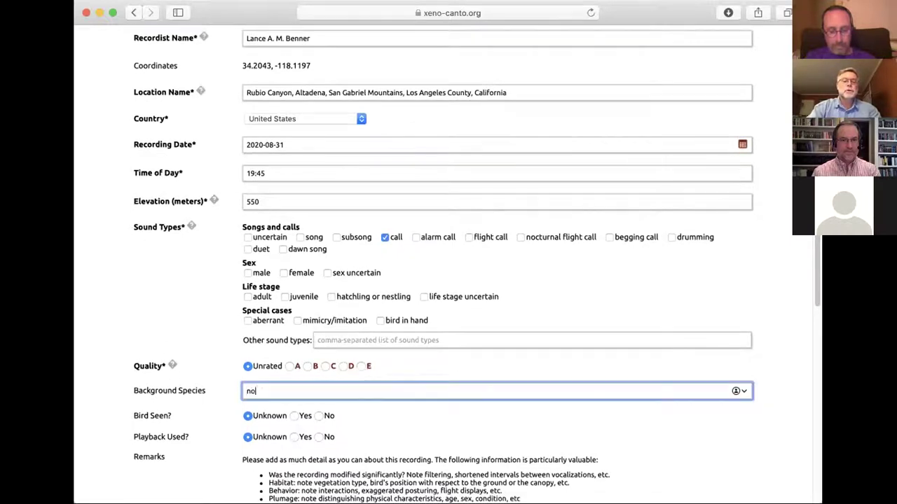
left_click(311, 407)
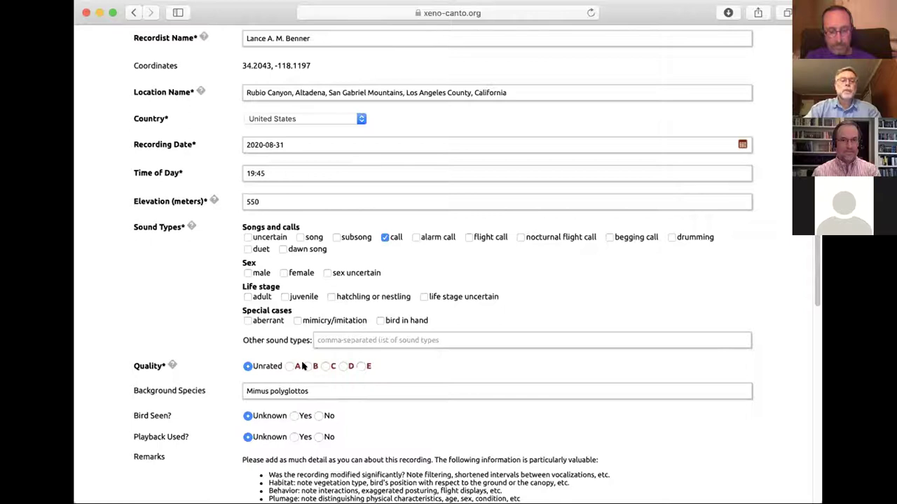
left_click(308, 366)
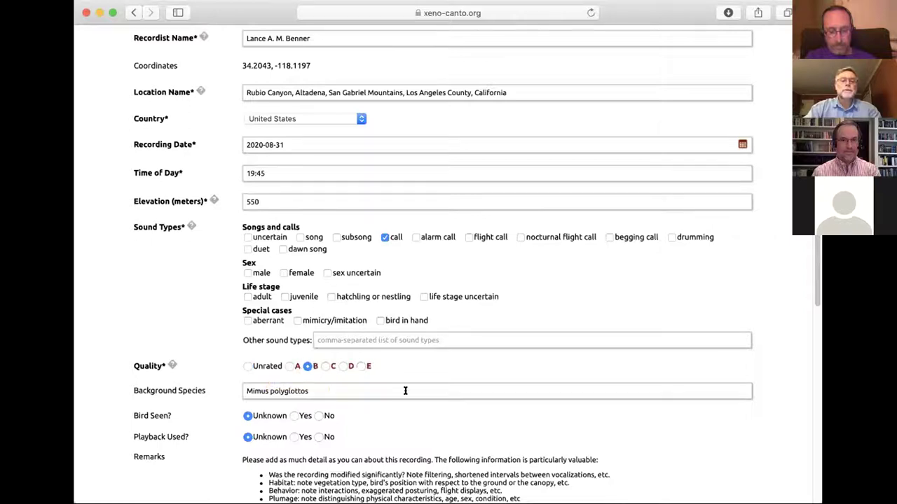
left_click(320, 415)
Write remarks noting it was recorded with a Sony PCM-M10 recorder and Sennheiser ME67 mic.
scroll(351, 336, "down", 1)
scroll(315, 265, "down", 2)
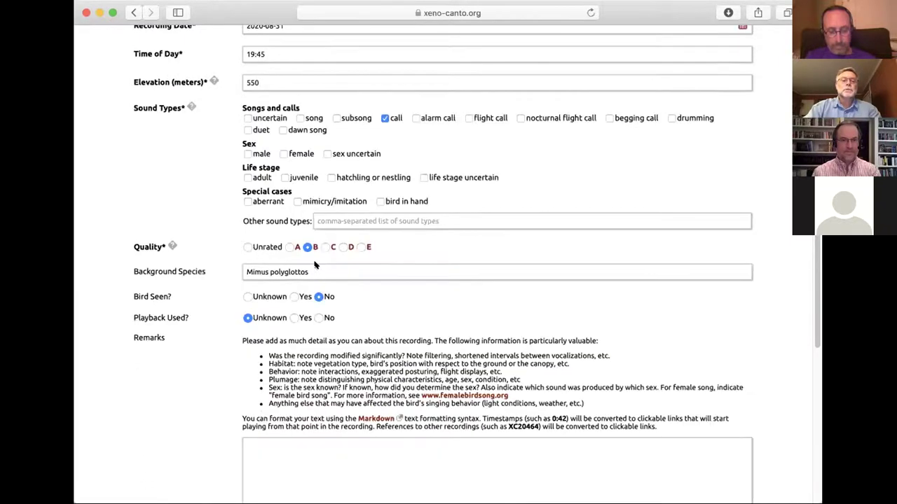
scroll(368, 417, "down", 1)
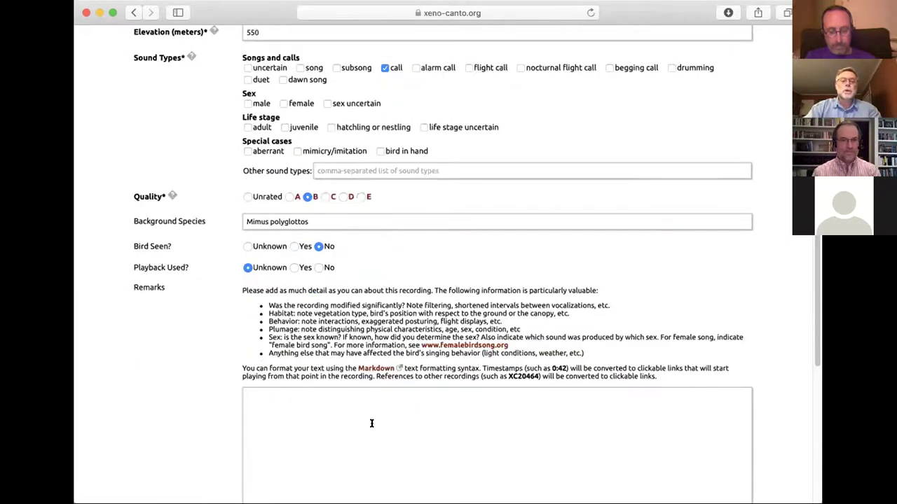
scroll(346, 285, "down", 2)
left_click(346, 285)
type("c")
key("BackSpace")
type("recroc")
key("BackSpace")
key("BackSpace")
key("BackSpace")
type("orded with a Sony PCM-M10 recorder and as S")
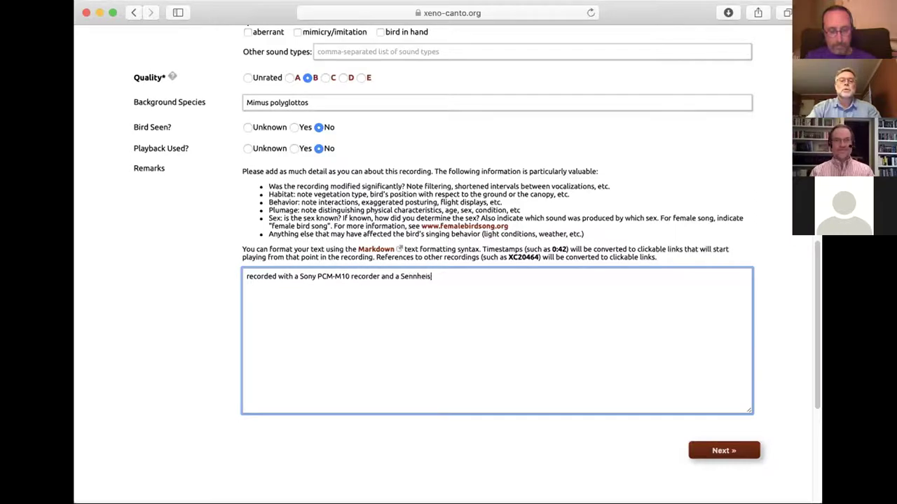
type("ennheiser ME67 mic")
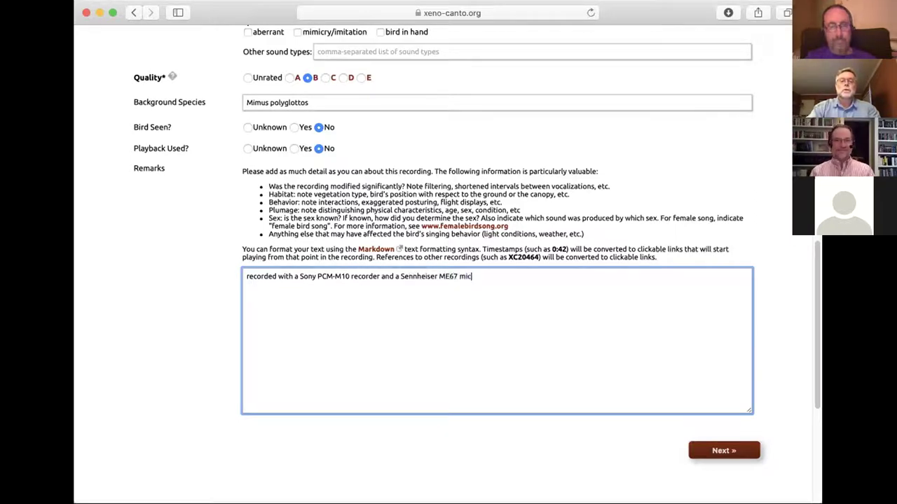
type(".")
key("Return")
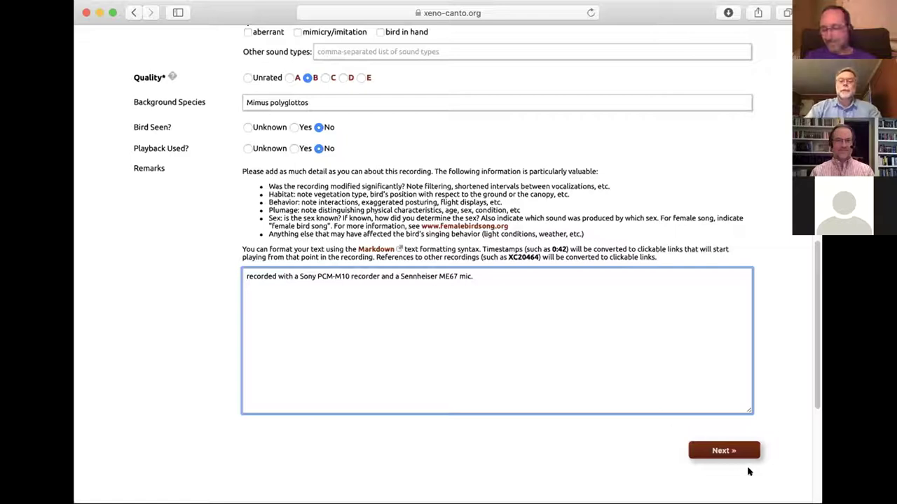
Pass the Verify page to publish the quail call as XC587447, then play it there.
left_click(730, 451)
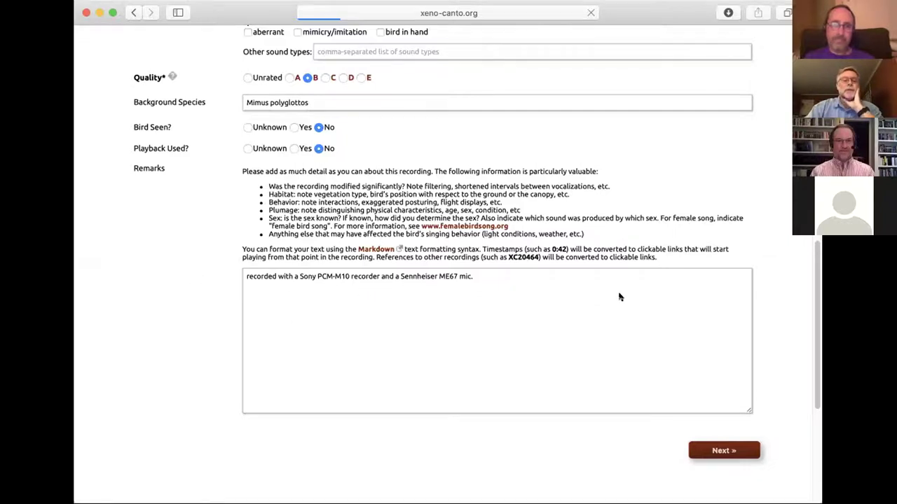
left_click(735, 456)
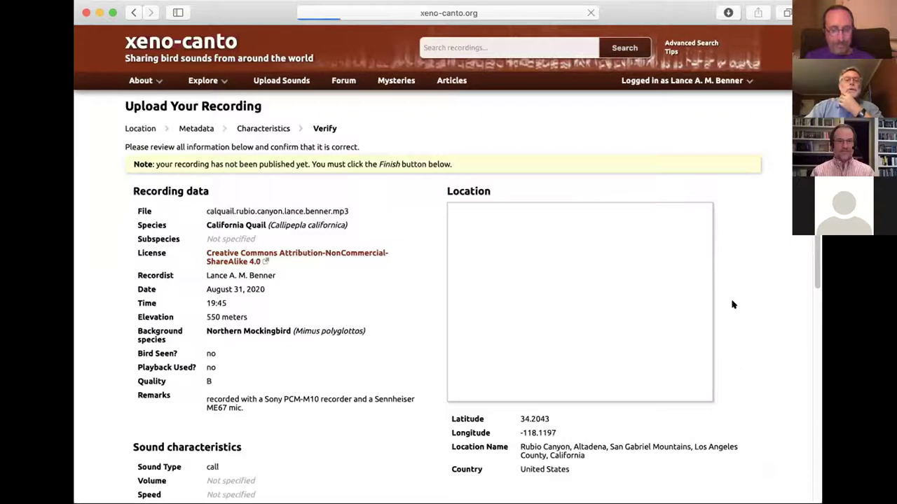
scroll(738, 390, "down", 5)
left_click(740, 390)
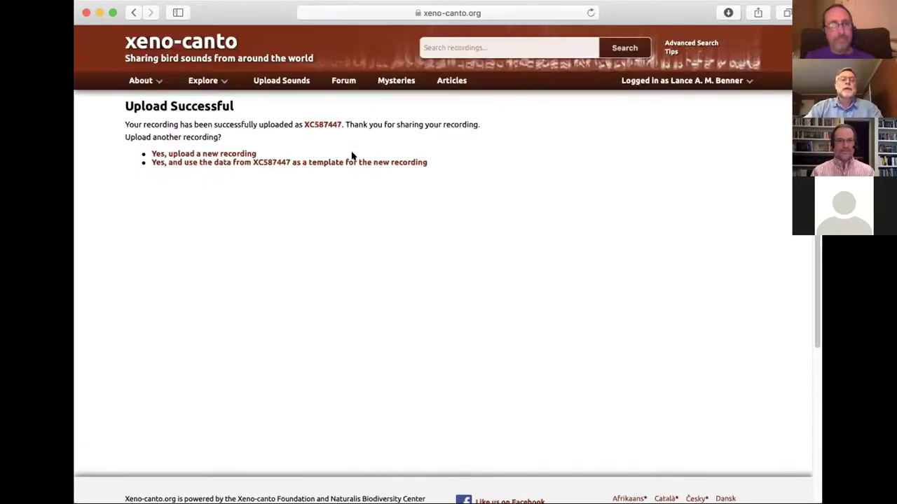
left_click(320, 124)
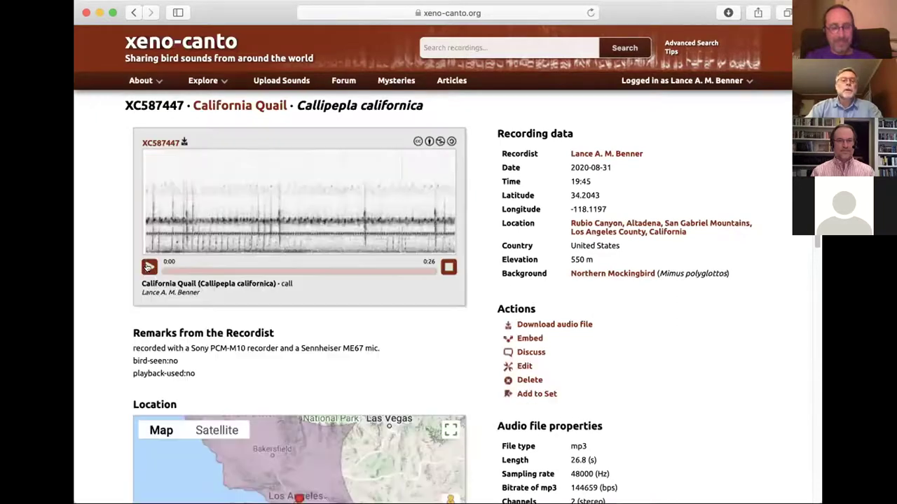
left_click(148, 266)
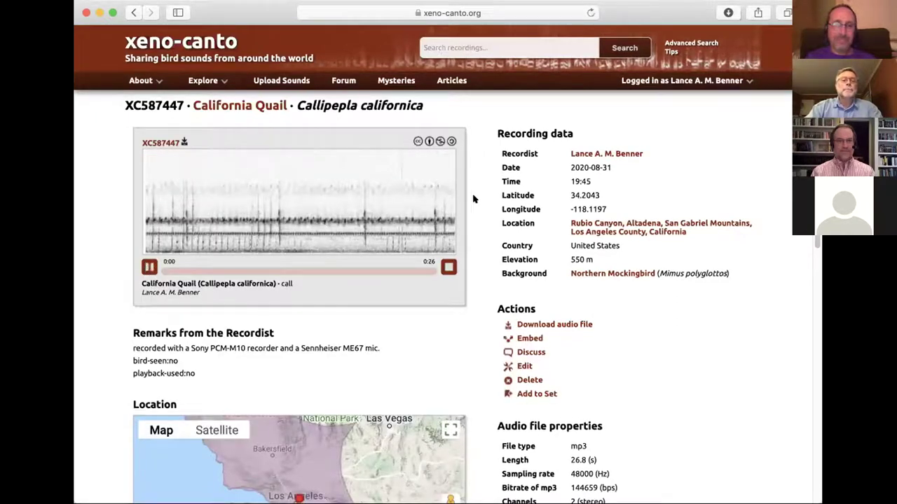